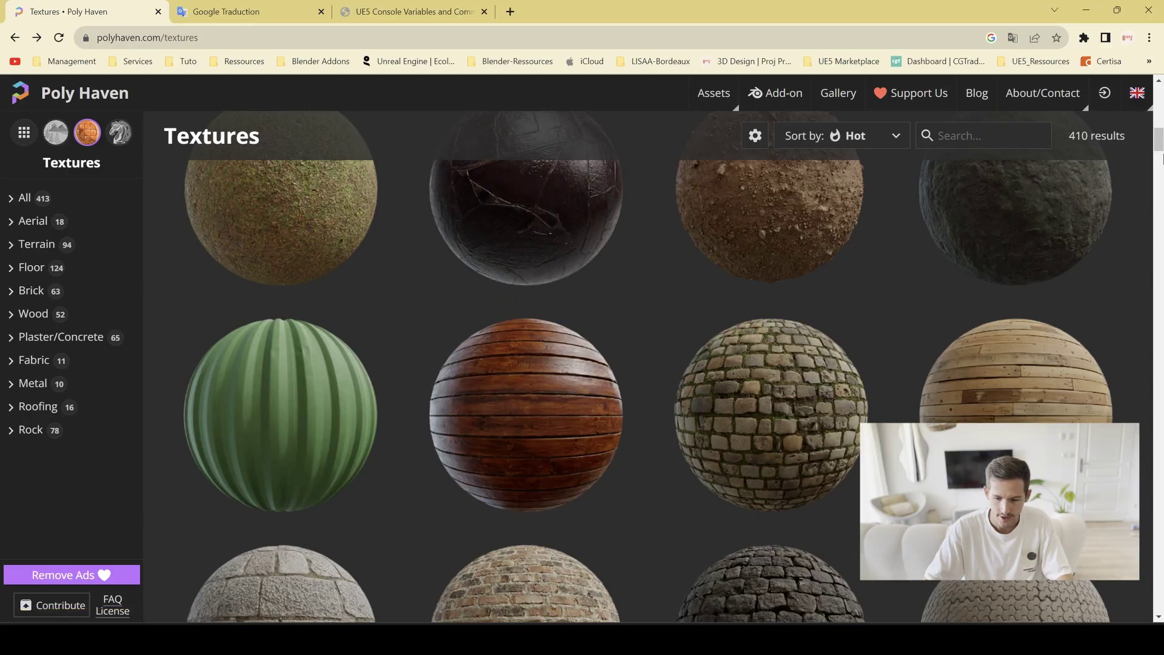
- Open the Brick Wall 02 texture on Poly Haven, download it at 4K and display the ZIP contents
scroll(606, 418, "down", 8)
left_click(593, 265)
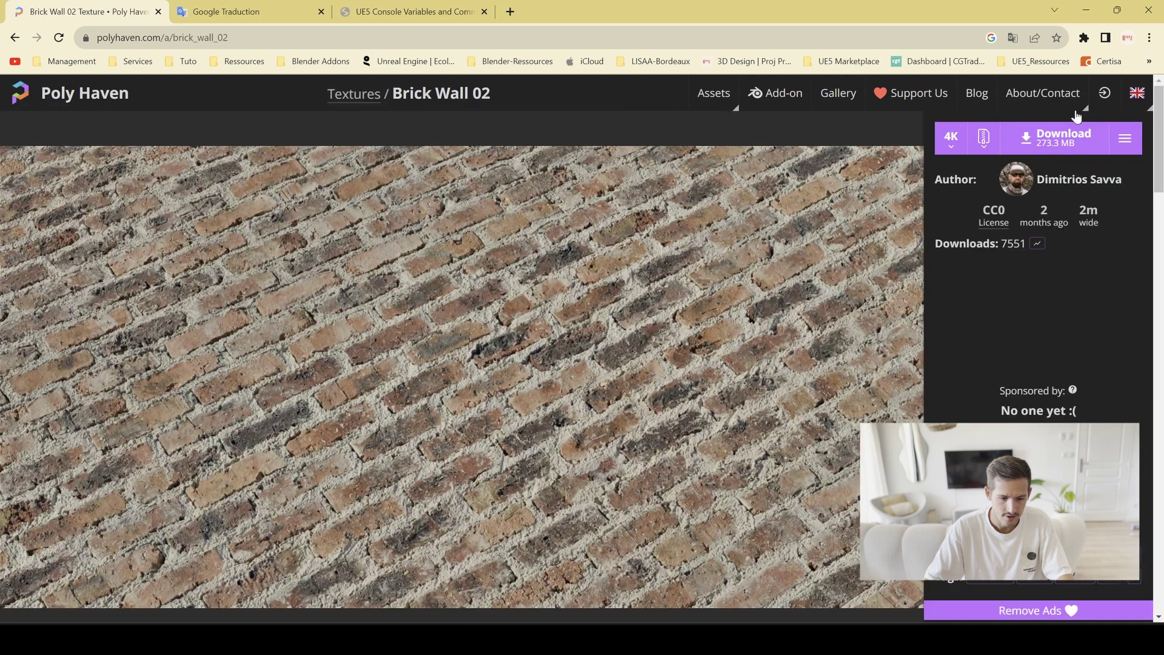
left_click(1055, 138)
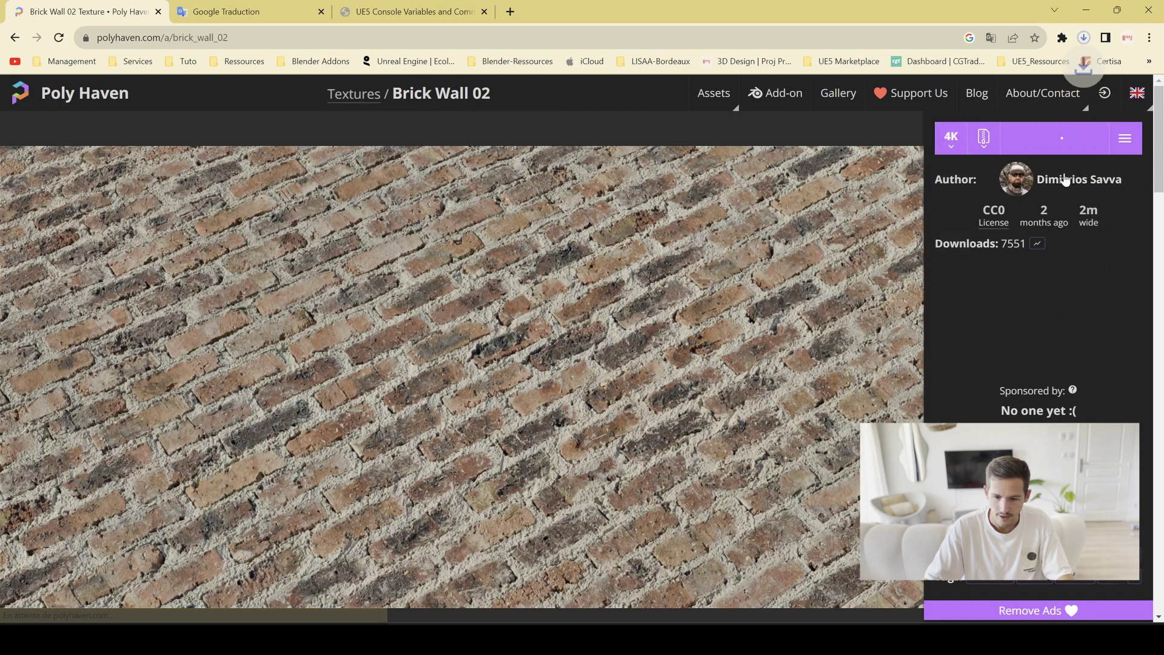
mouse_move(981, 146)
left_click(1002, 222)
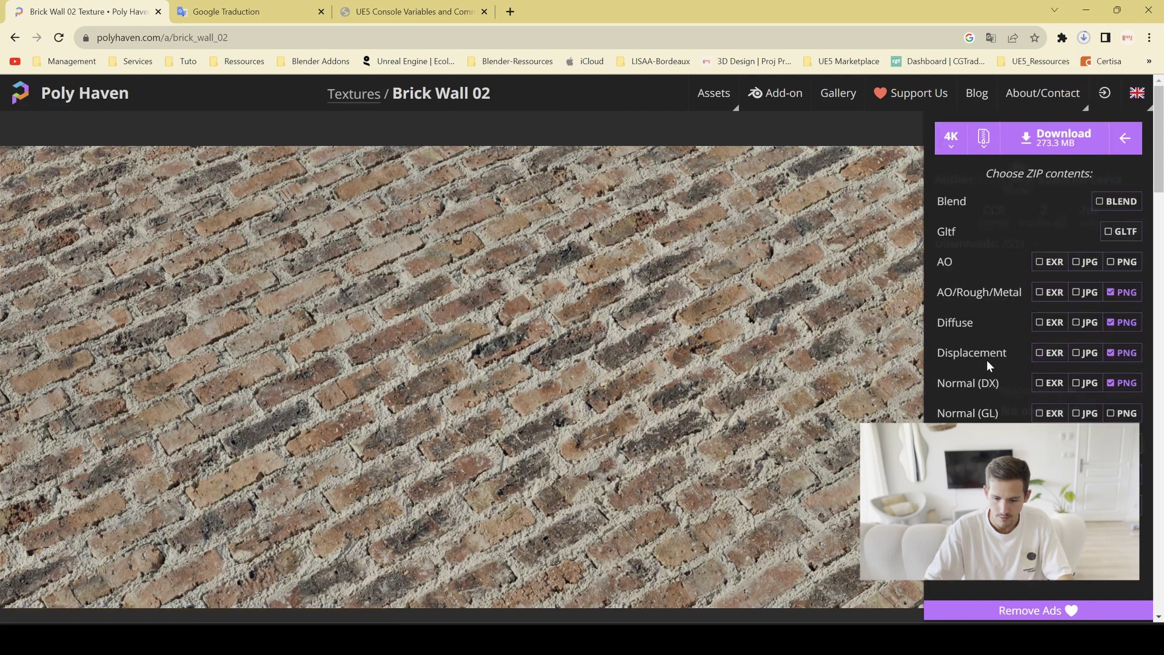
- Switch to Unreal Editor and deselect the building wall mesh in the LVL_TUTO level
key("alt+Tab")
left_click(420, 95)
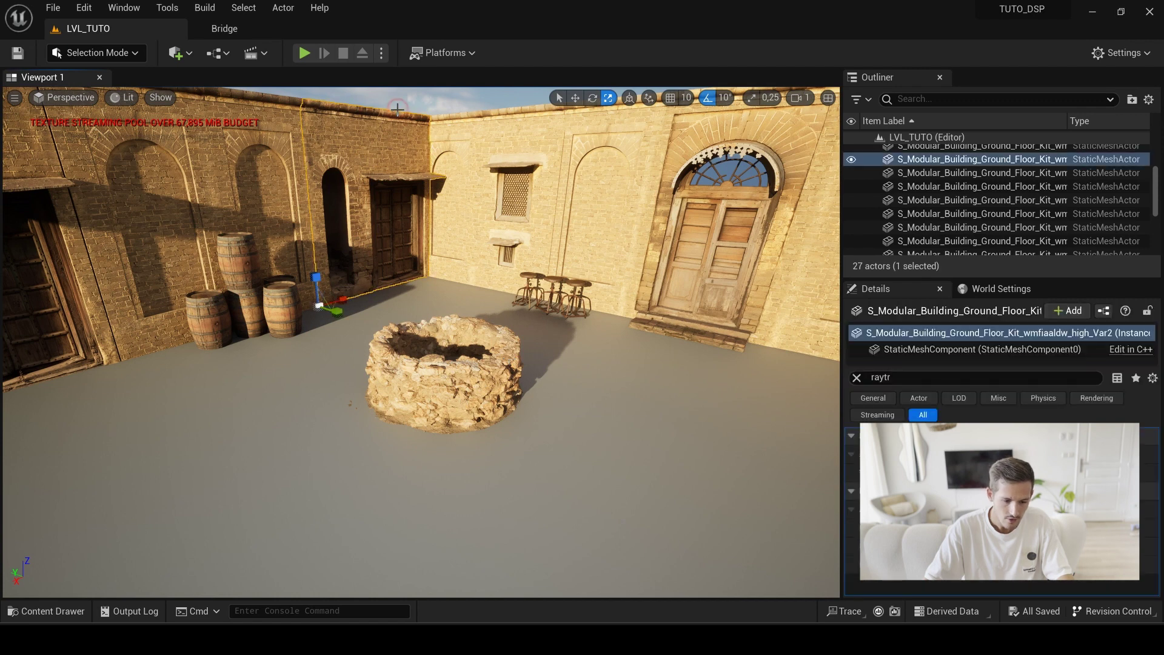
left_click(428, 92)
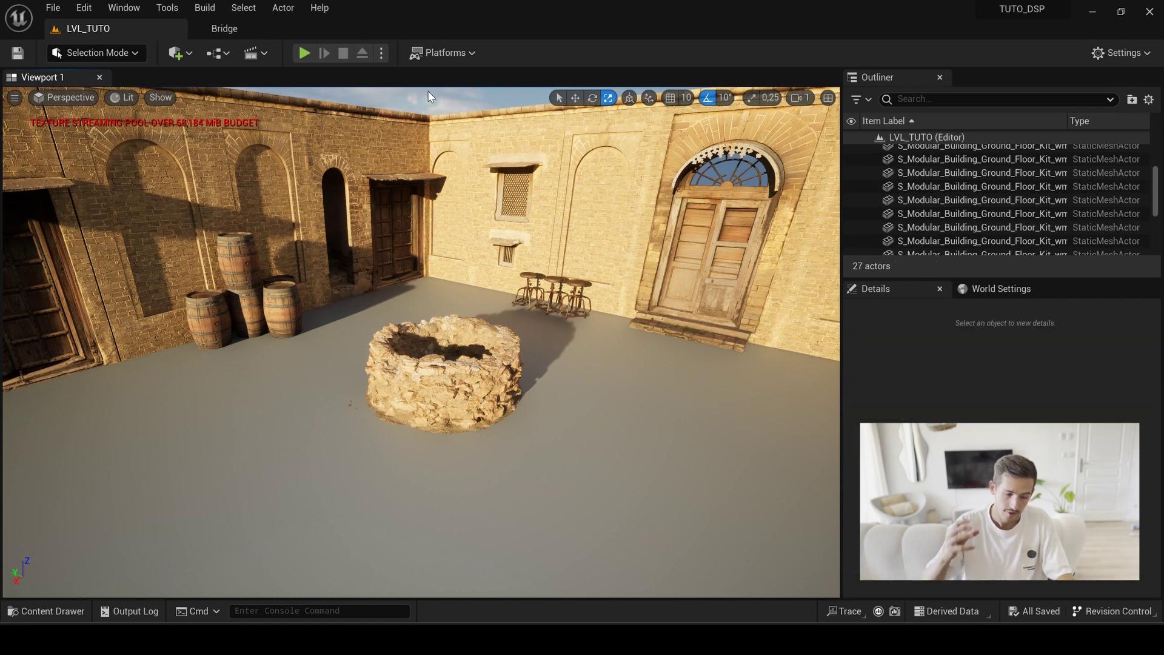
key("ctrl+space")
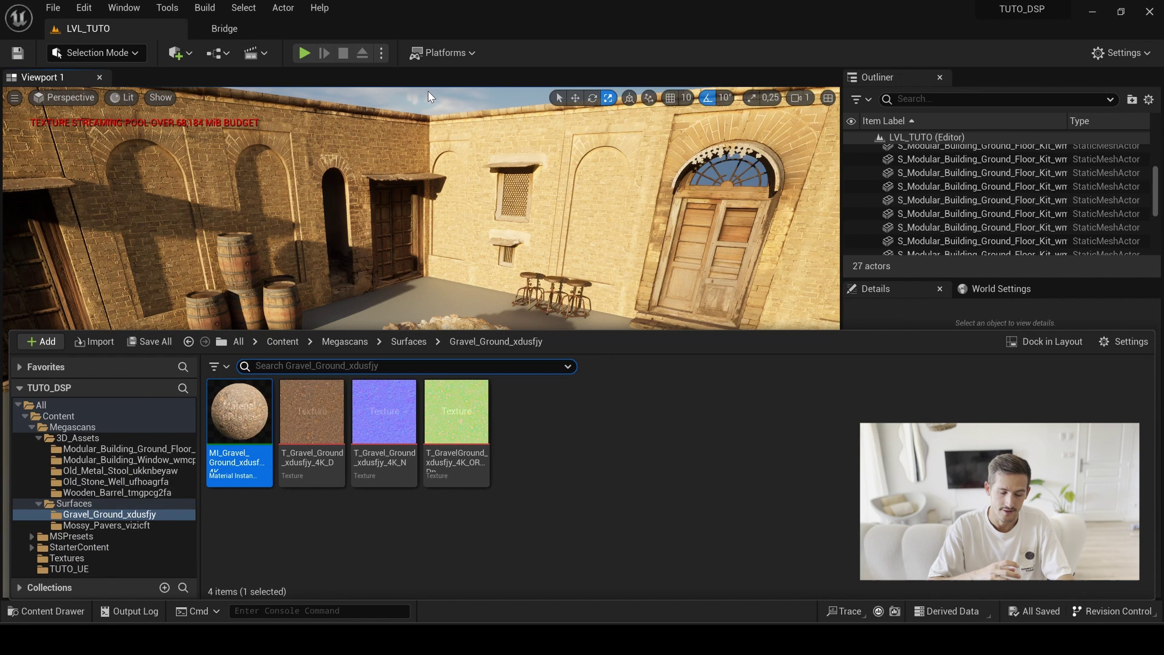
key("ctrl+space")
- Look at the Mossy Pavers surface in Bridge and examine the texture maps in the Gravel_Ground_xdusfjy content folder
left_click(235, 36)
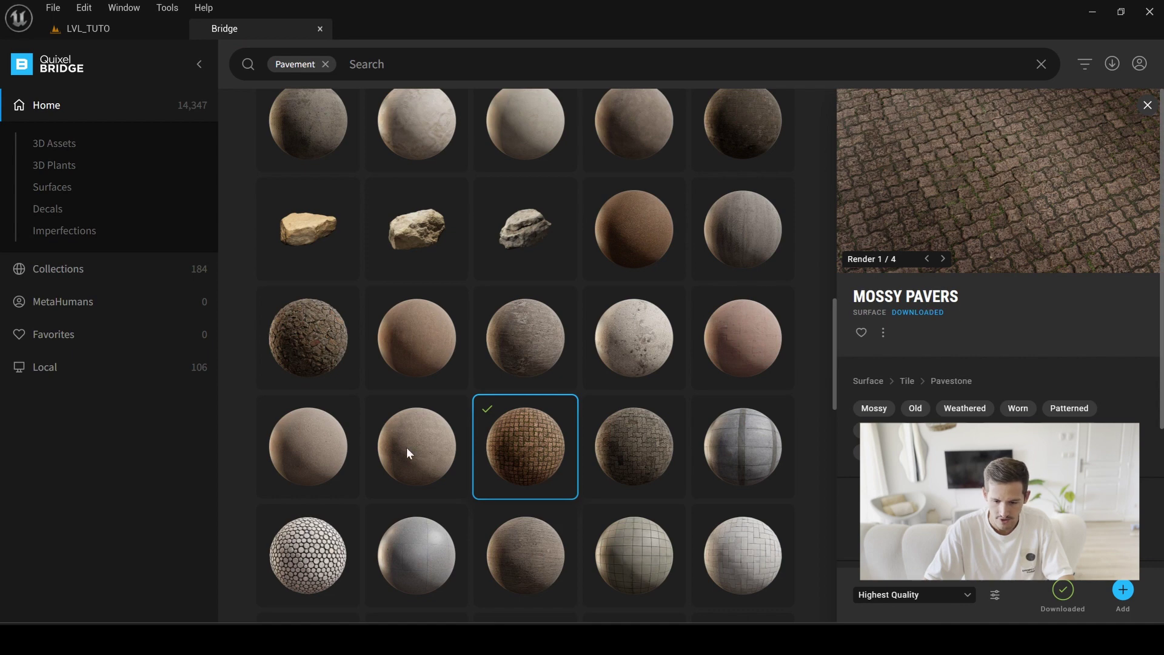
left_click(88, 28)
key("ctrl+space")
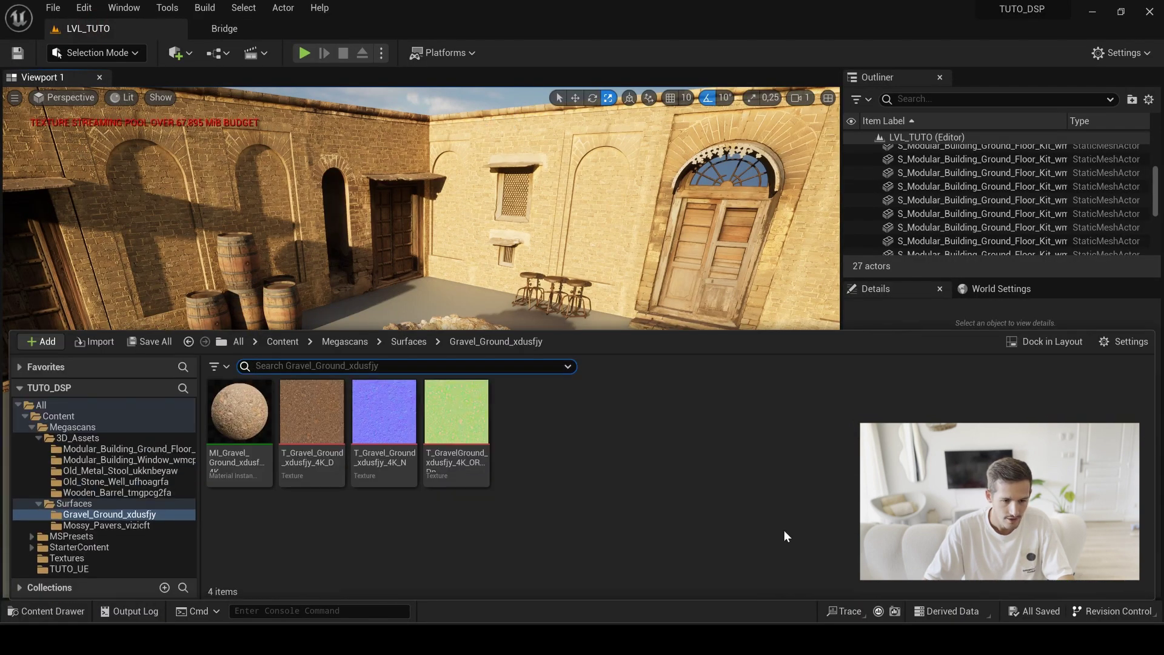
mouse_move(405, 419)
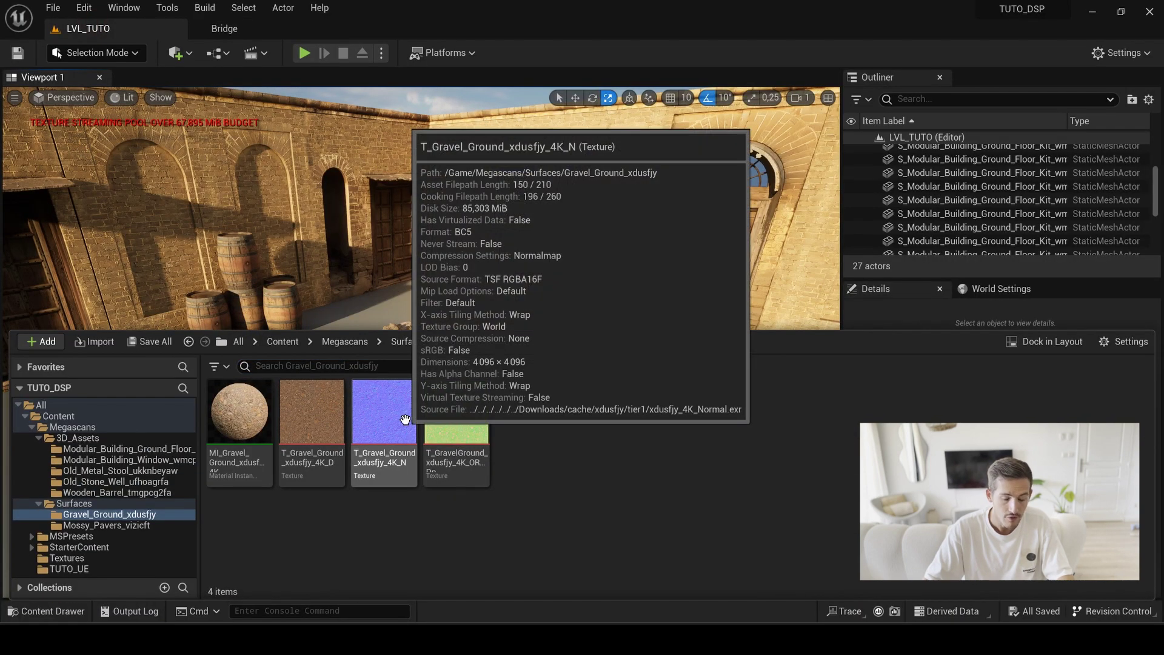
left_click(323, 456)
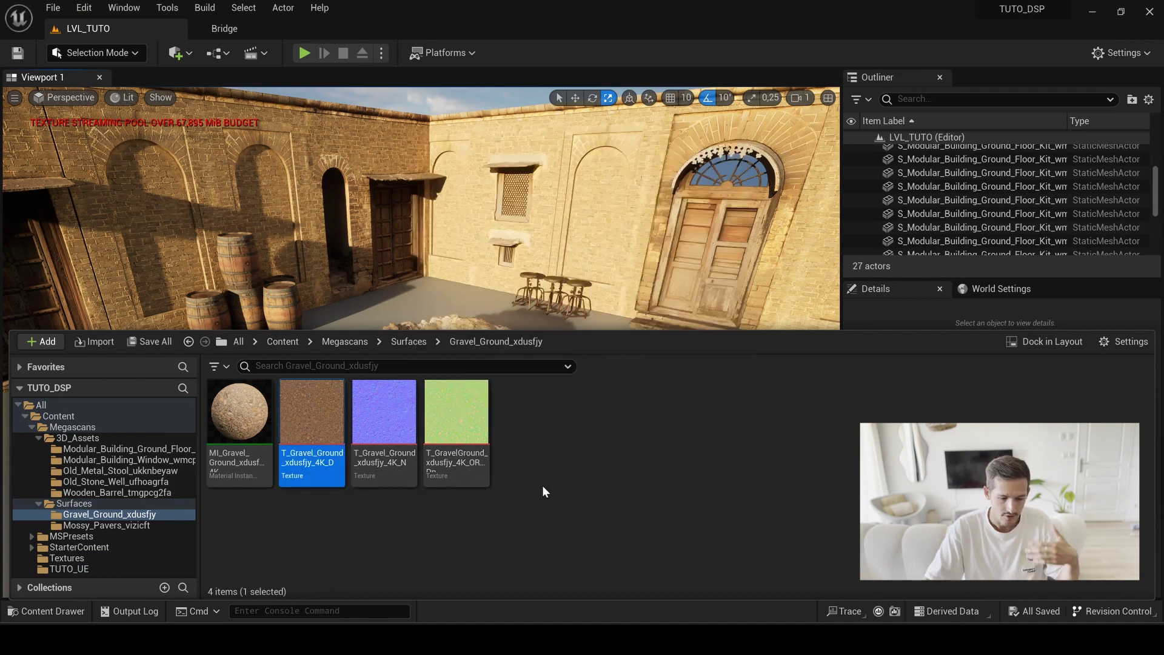
key("Right")
key("Right")
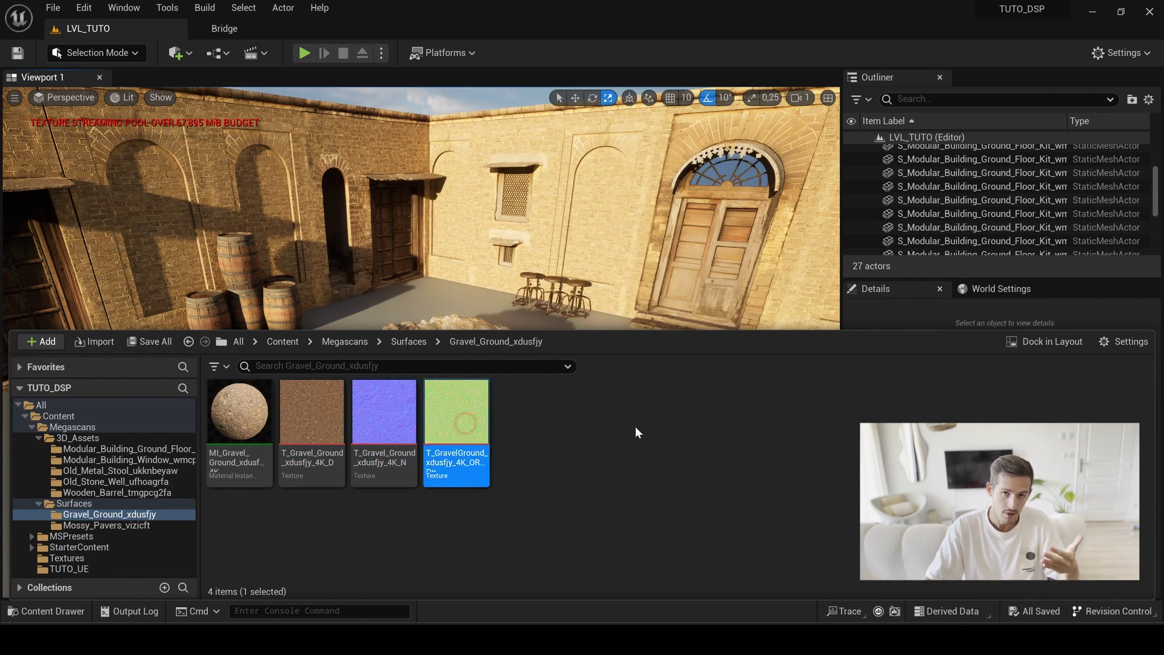
- Open the gravel ground's packed mask texture, isolate its blue channel for inspection, restore all channels and return to the level
double_click(456, 417)
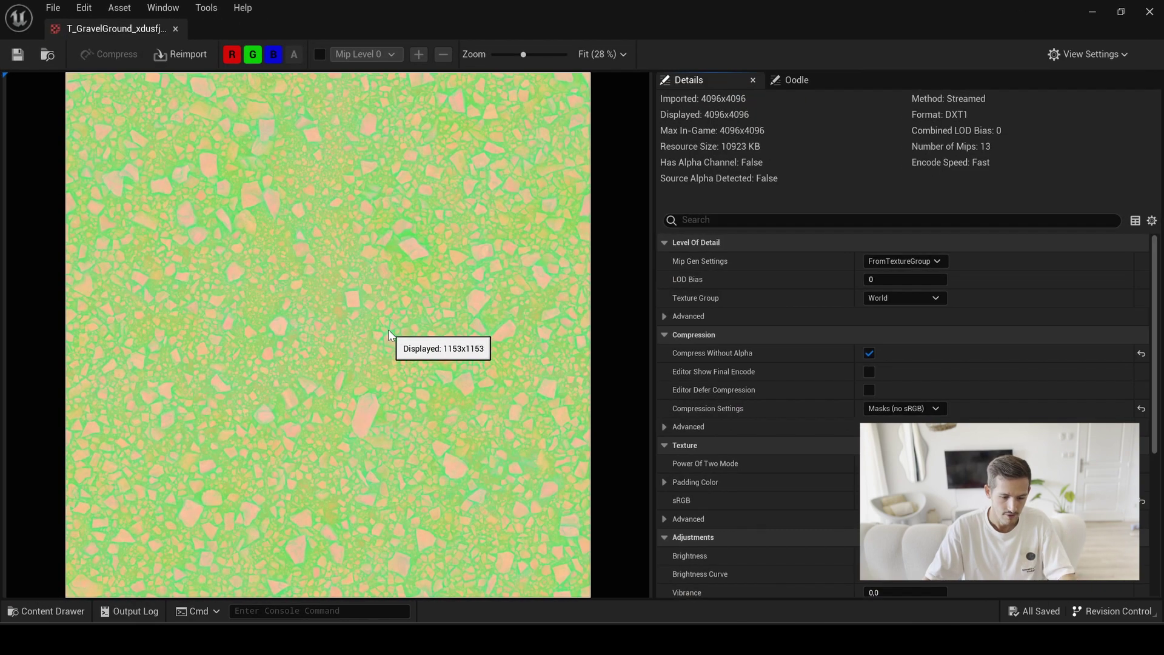
left_click(232, 54)
left_click(253, 55)
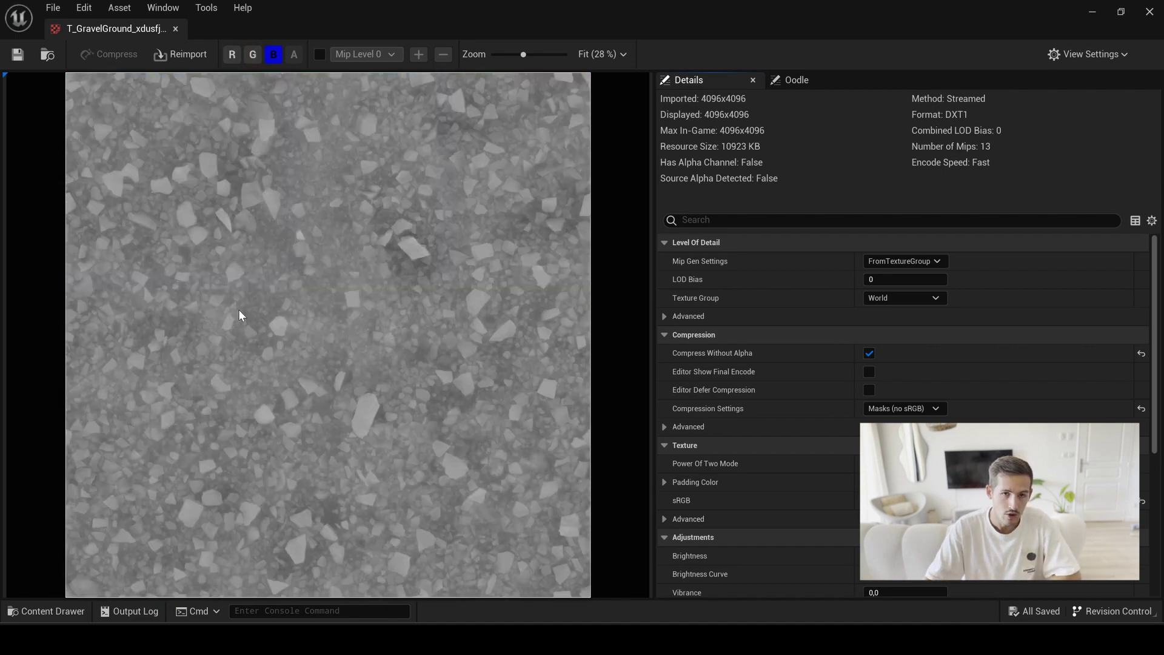
left_click(232, 55)
left_click(253, 55)
left_click(1089, 12)
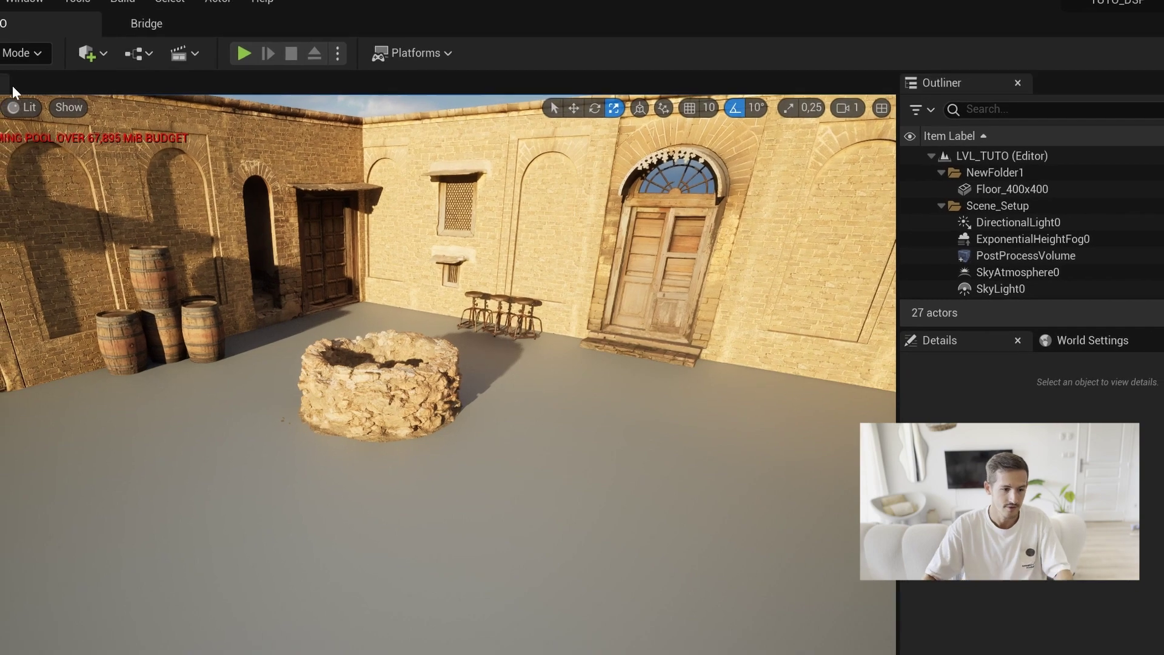
- Switch to Modeling Mode and place a new rectangle on the courtyard floor in front of the stone well
left_click(15, 43)
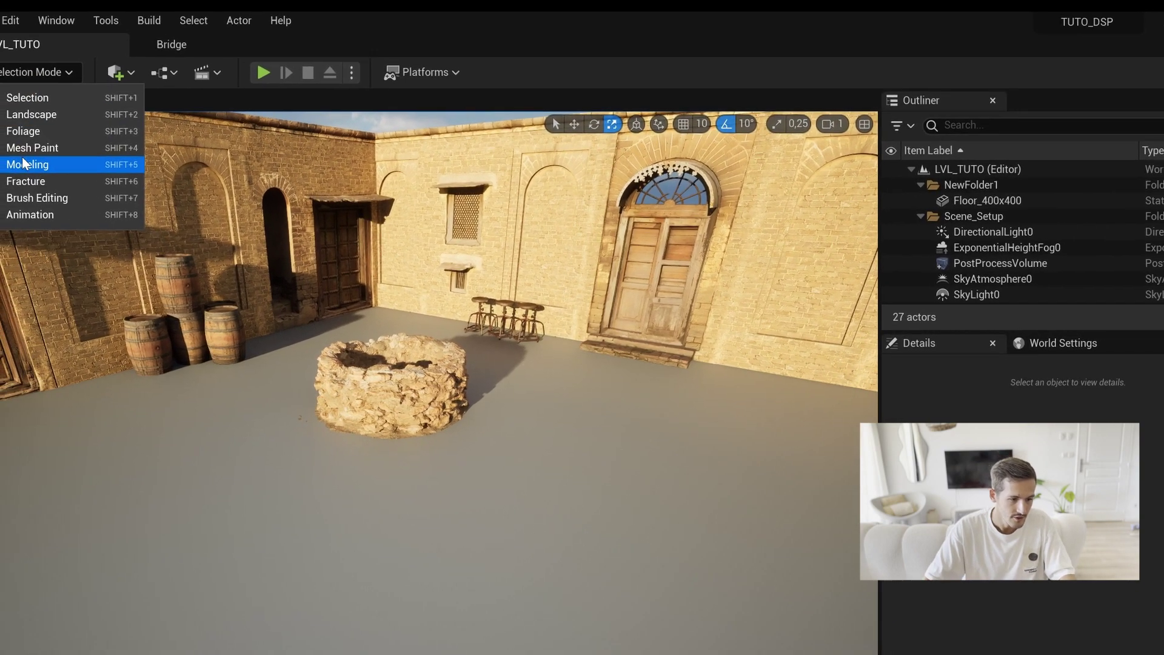
left_click(33, 158)
key("w")
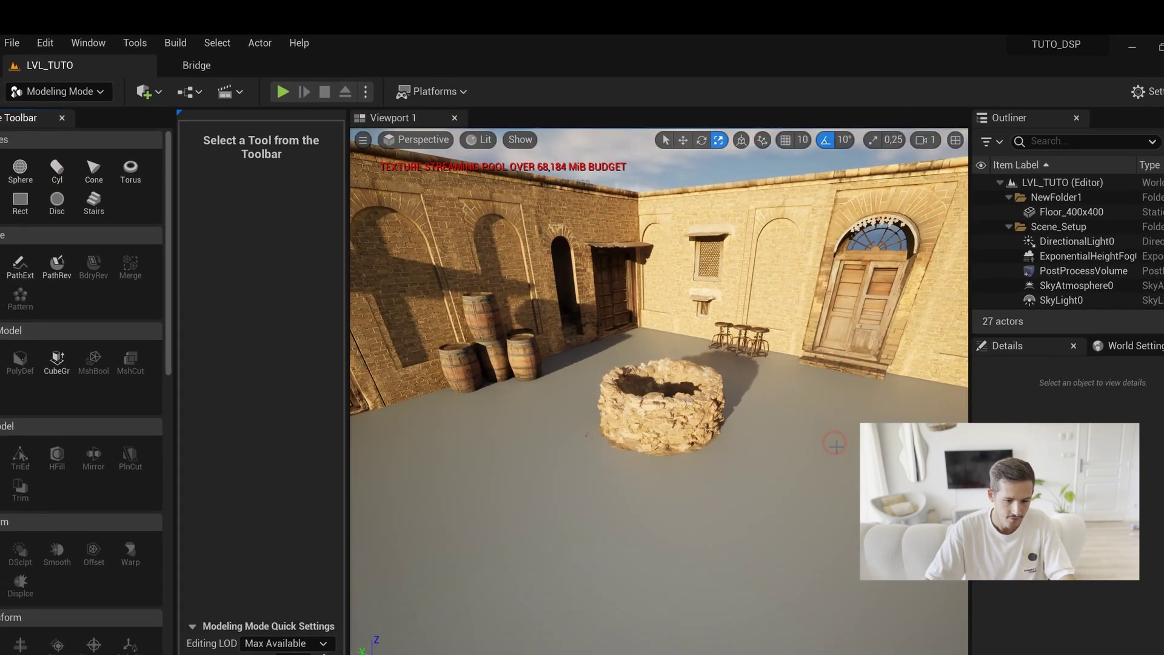
left_click(40, 211)
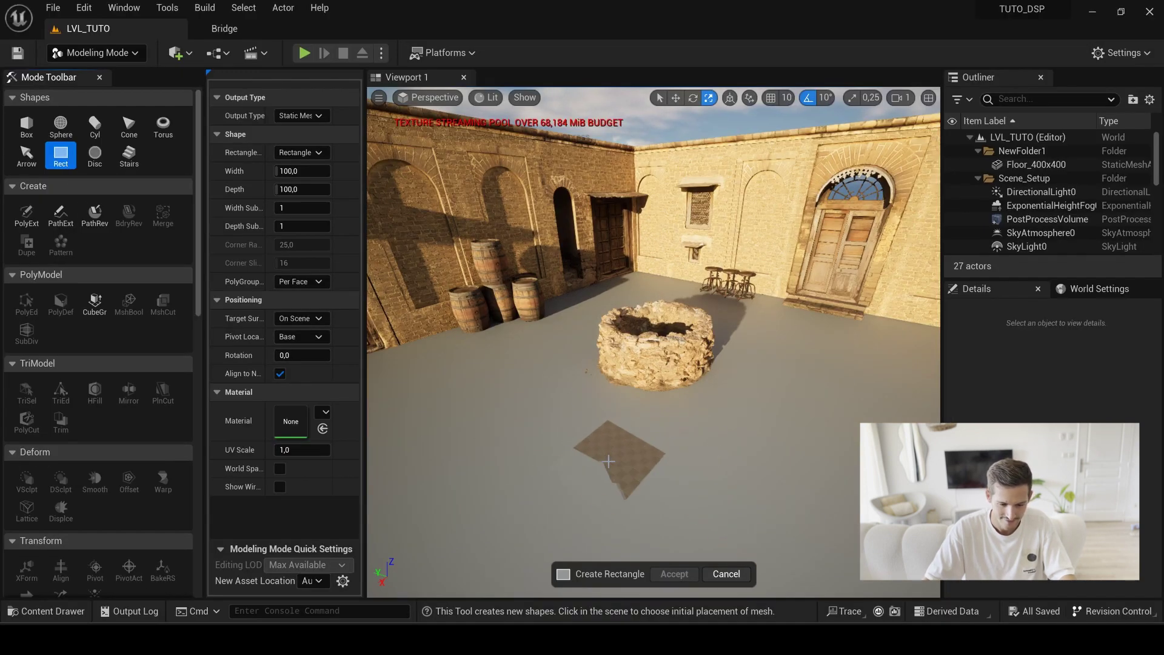
left_click(607, 462)
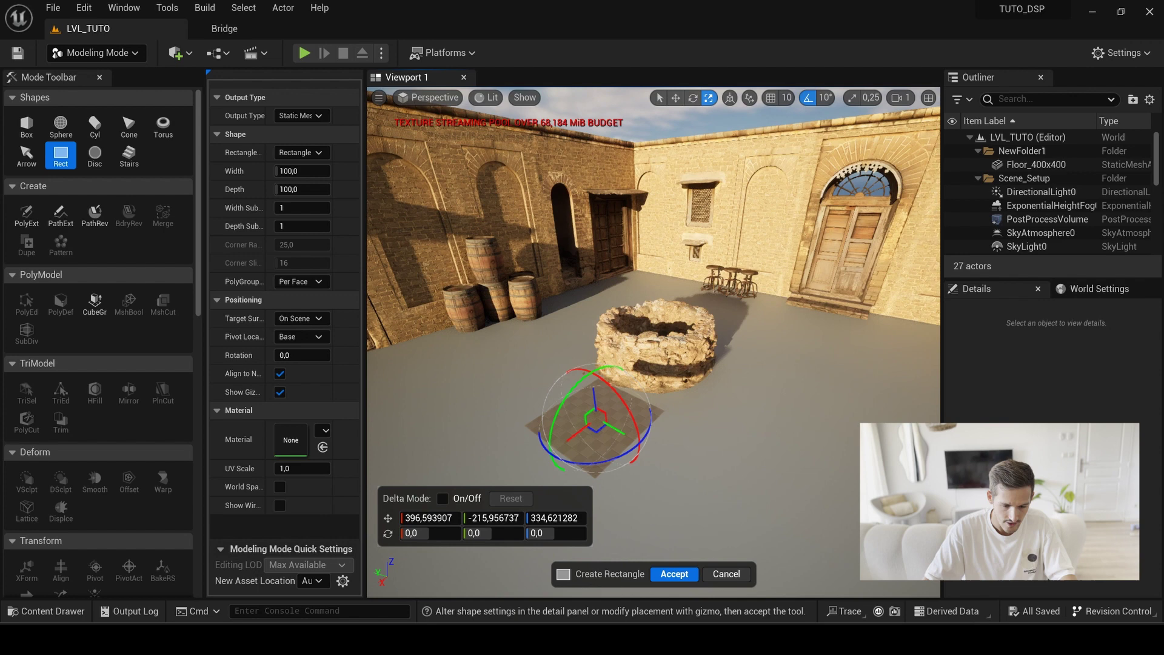
- Widen the rectangle's settings area and turn on its wireframe display
right_click_drag(738, 406, 416, 416)
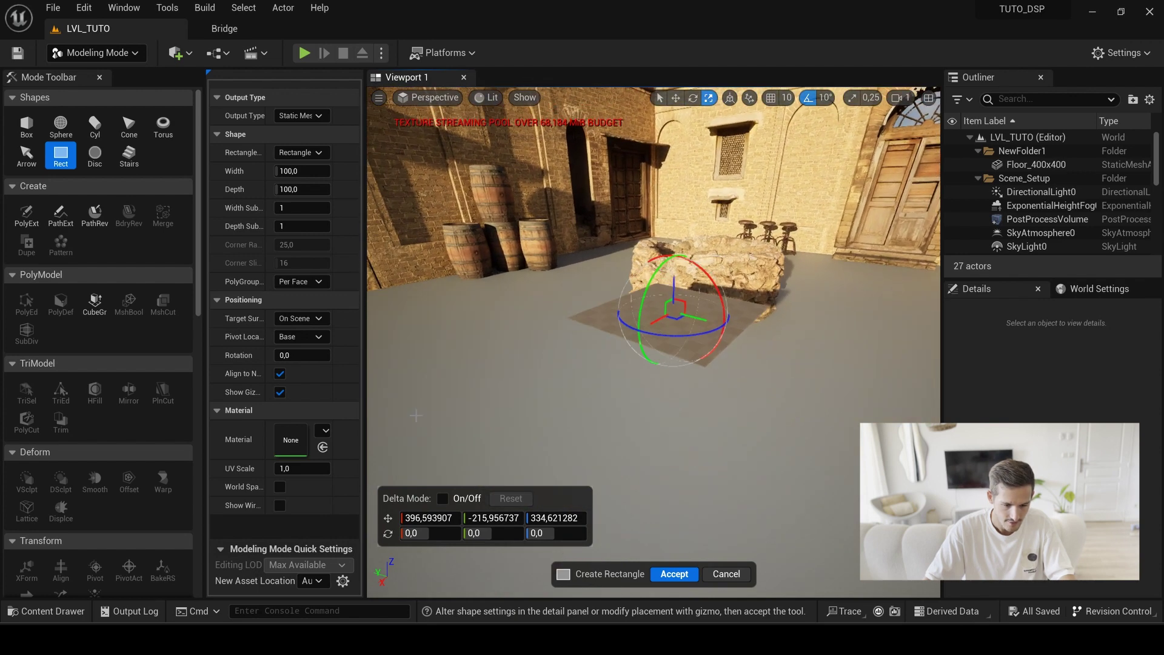
left_click_drag(366, 381, 400, 381)
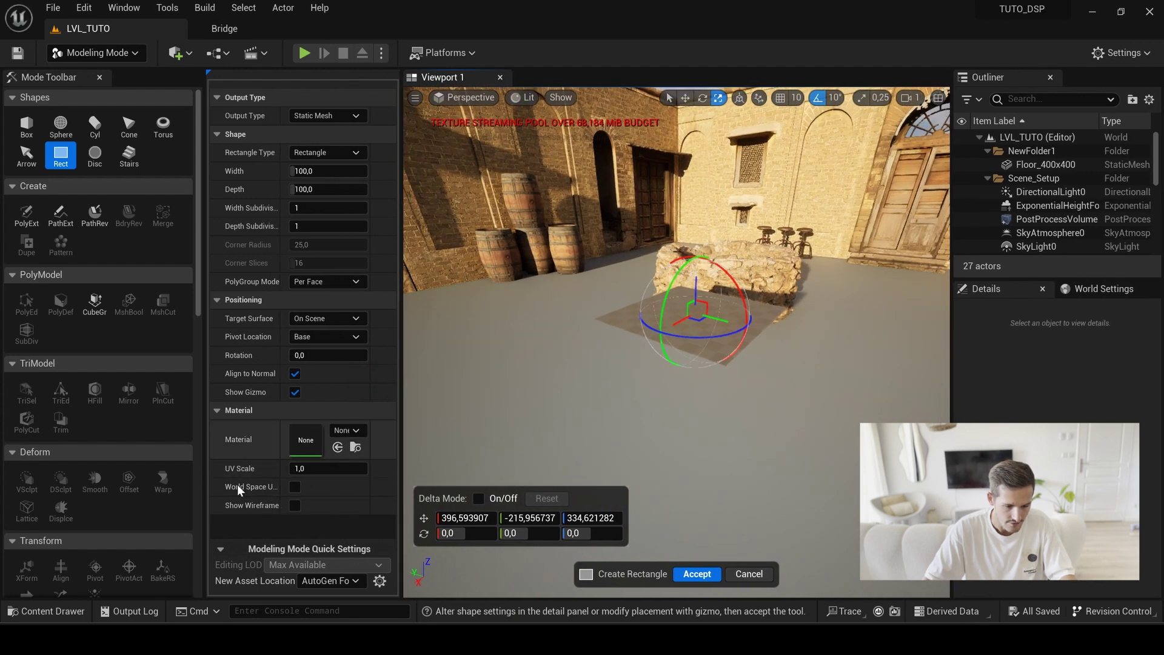
left_click(294, 506)
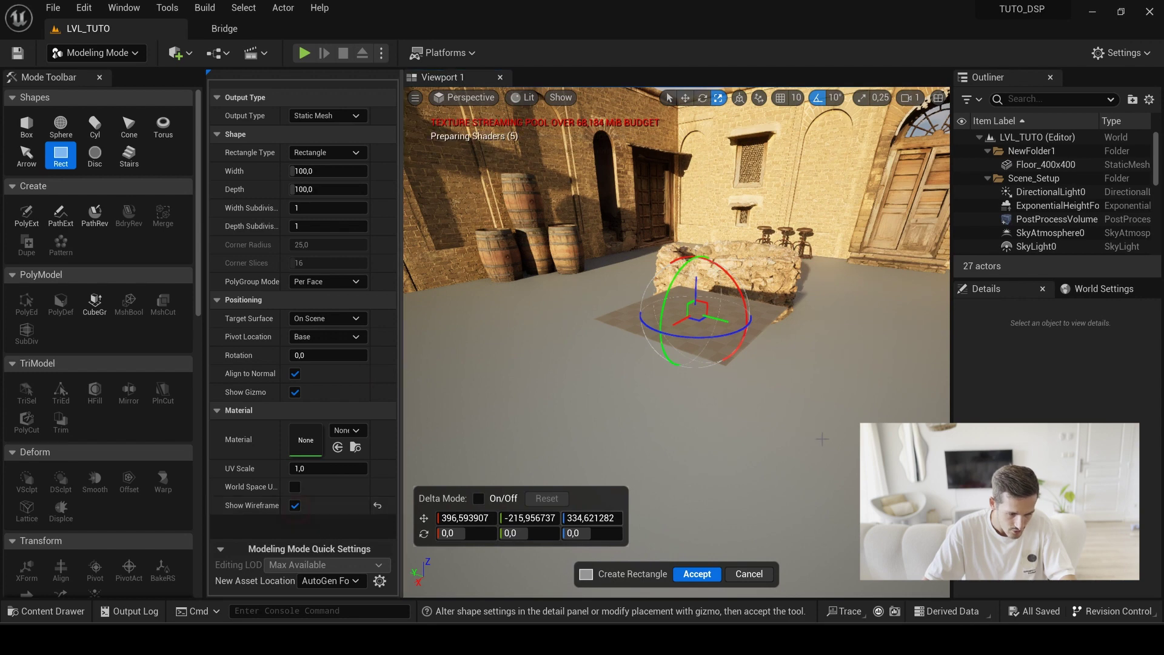
right_click_drag(873, 332, 873, 331)
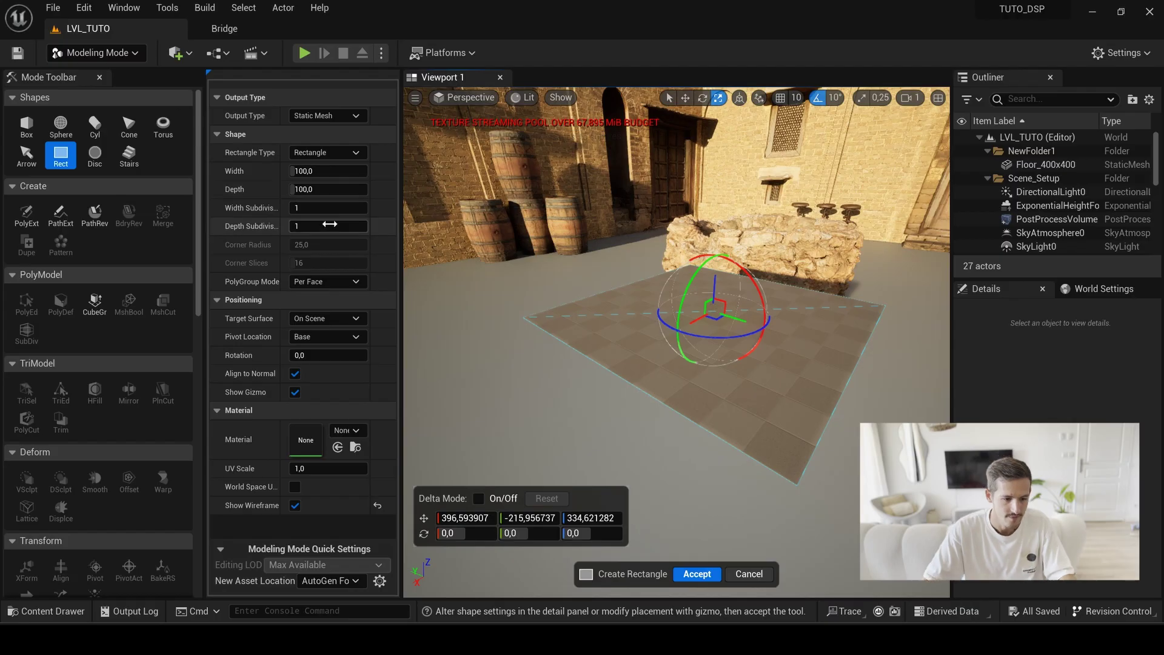
- Set the rectangle's width and depth subdivisions to 50 and inspect the mesh density
left_click(303, 209)
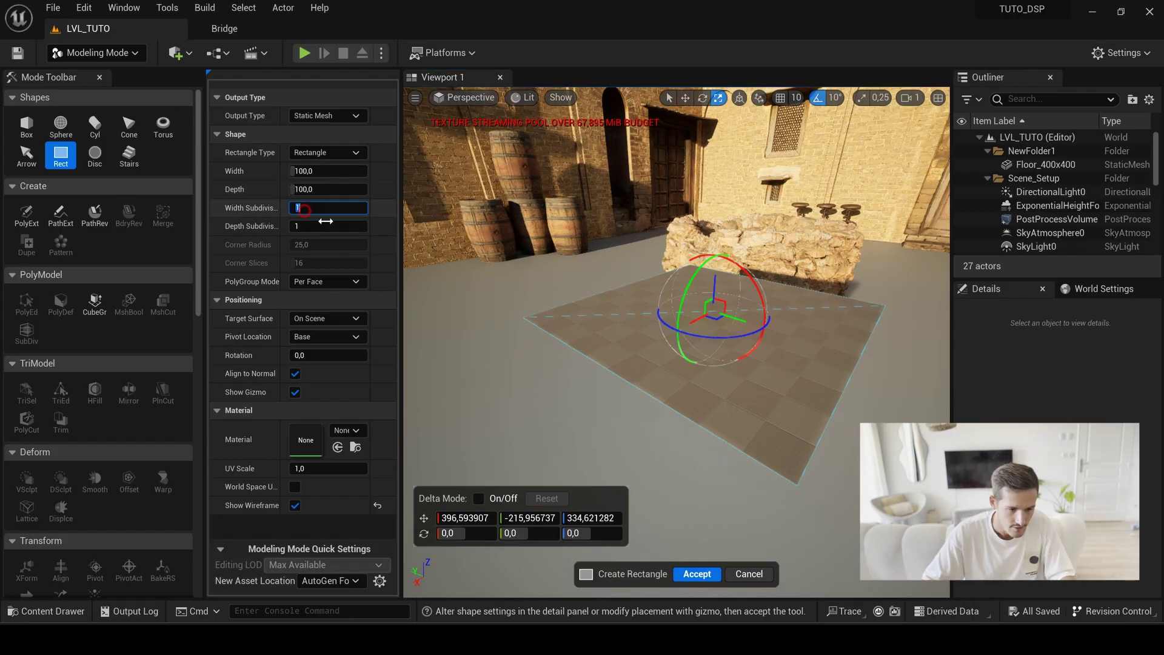
type("50")
key("Tab")
type("50")
key("Return")
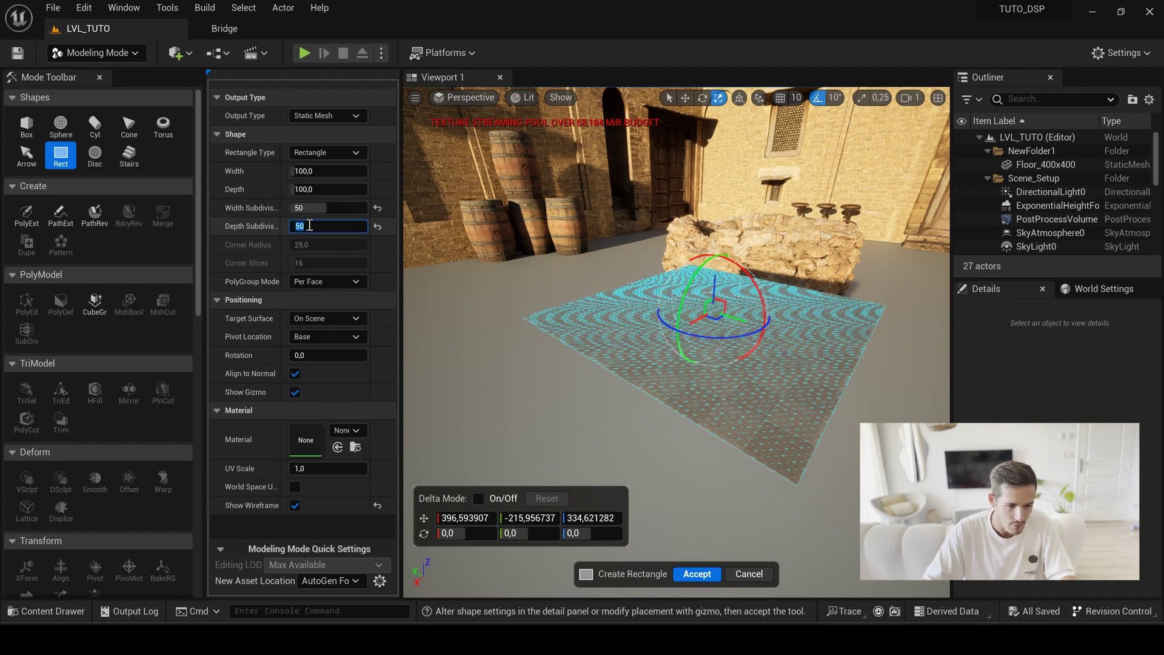
scroll(855, 389, "up", 3)
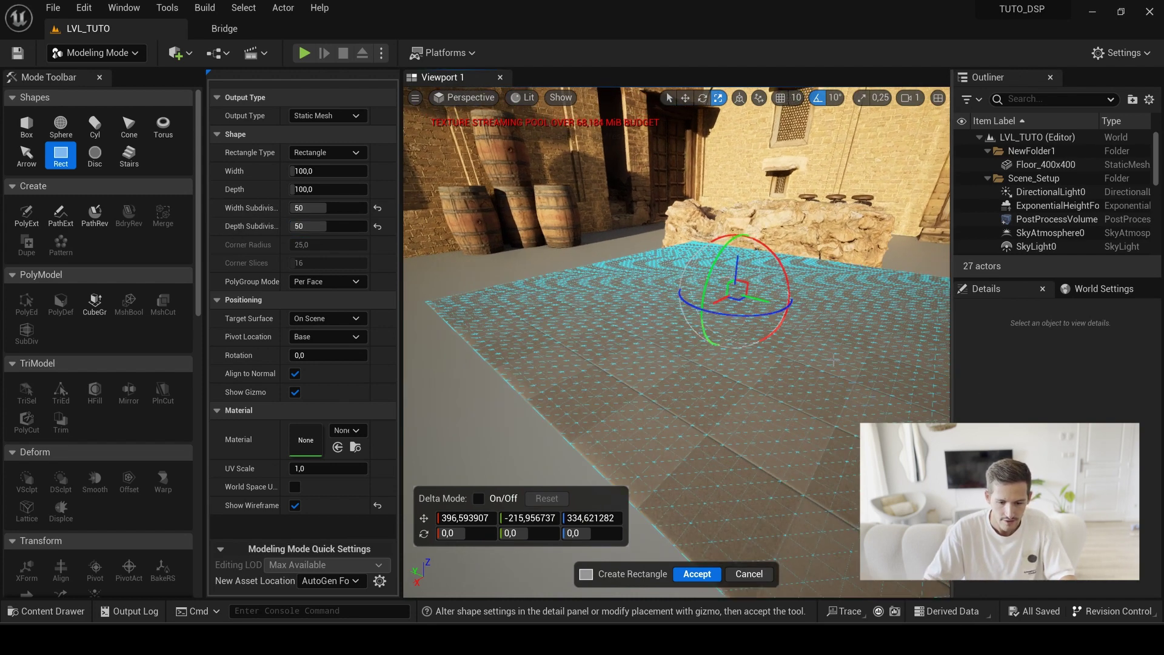
scroll(830, 365, "down", 5)
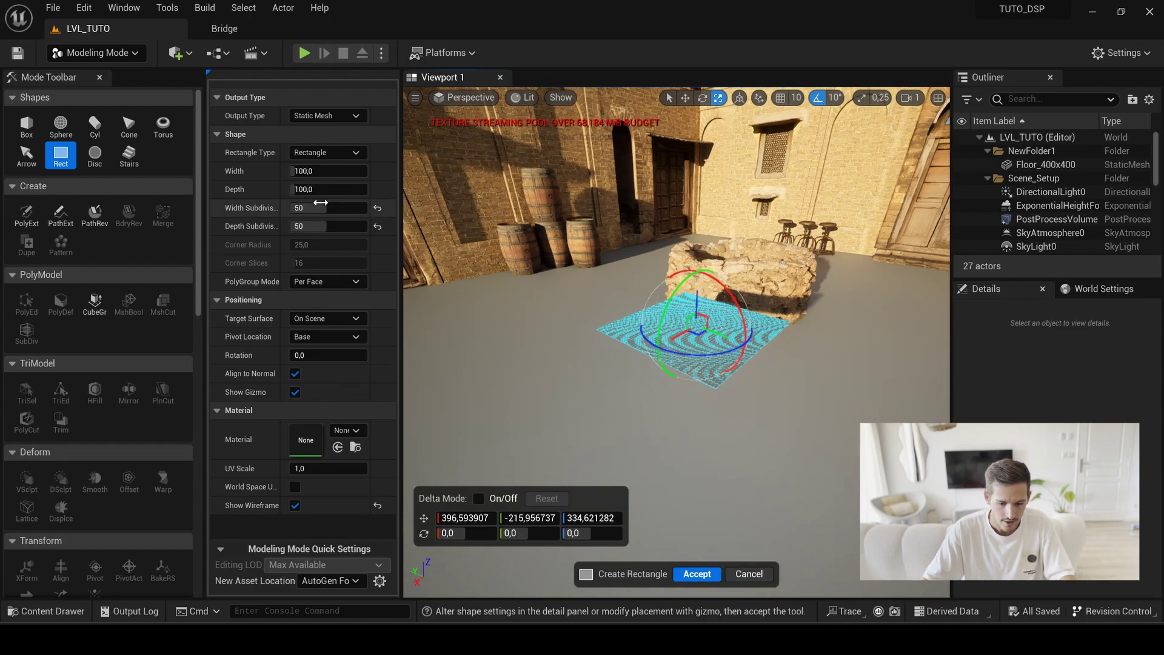
- Set the rectangle's width and depth to 1000
mouse_move(314, 172)
left_mouse_down()
mouse_move(421, 171)
mouse_move(316, 189)
mouse_move(332, 189)
mouse_move(325, 171)
left_mouse_up()
type("1000")
key("Tab")
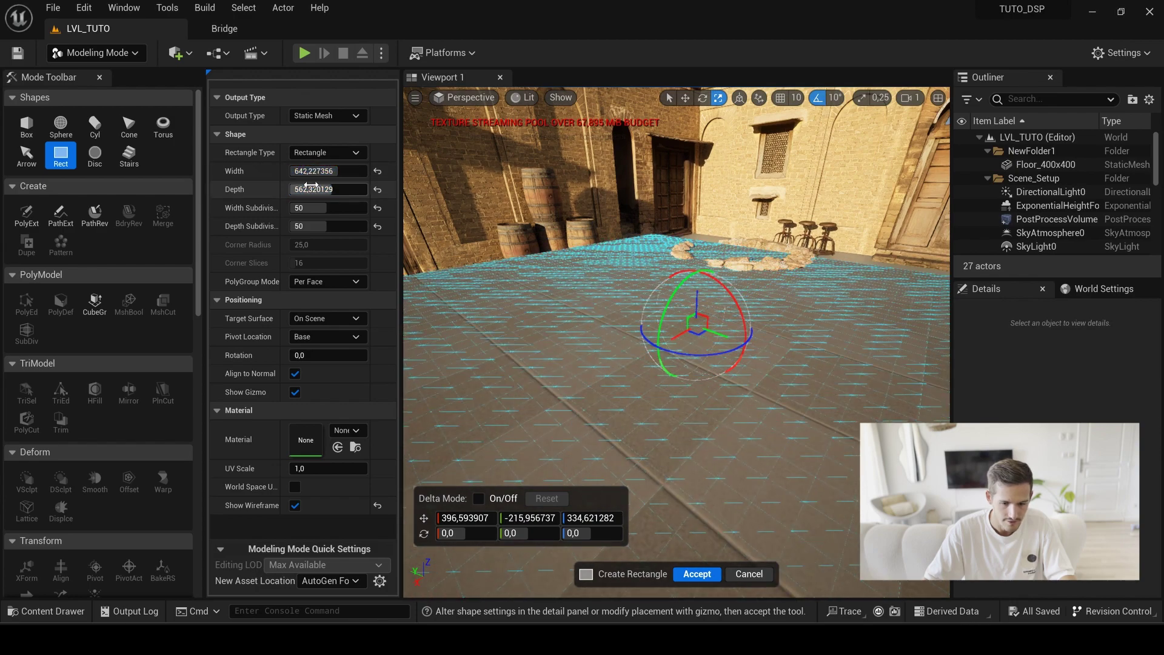
type("1000")
key("Tab")
- Set the rectangle's width and depth subdivisions to 60
scroll(474, 223, "down", 5)
type("60")
key("Tab")
type("60")
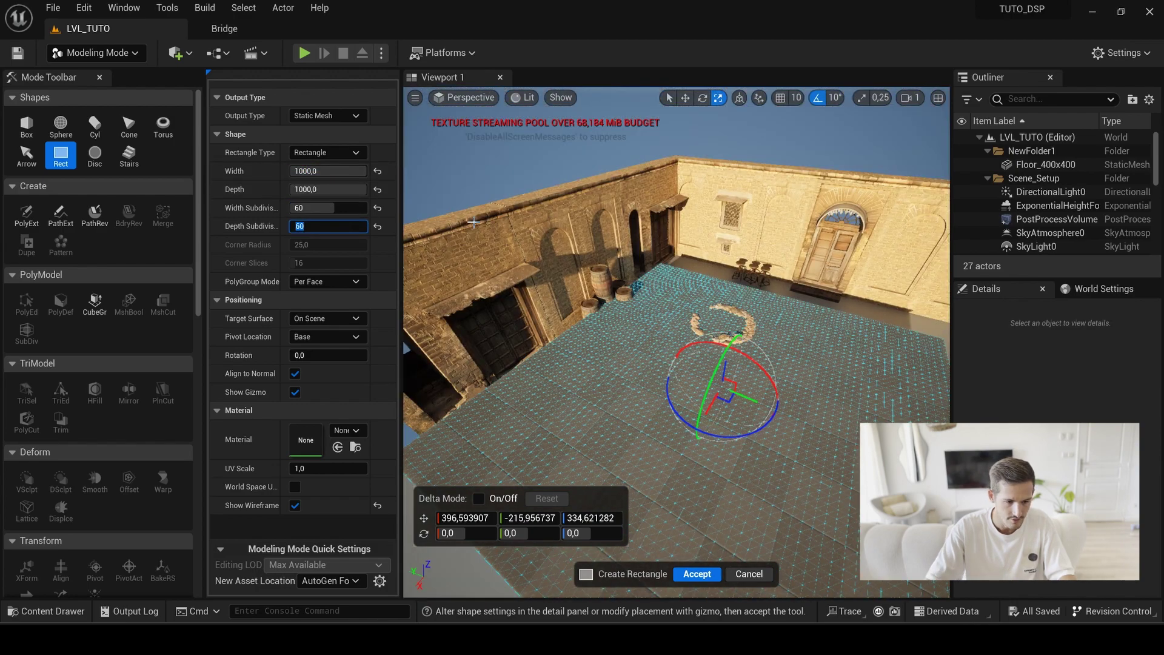
key("Return")
- Move the rectangle along its X axis to about 152 so it covers the courtyard, and accept the shape
scroll(669, 252, "down", 1)
right_click_drag(669, 253, 620, 240)
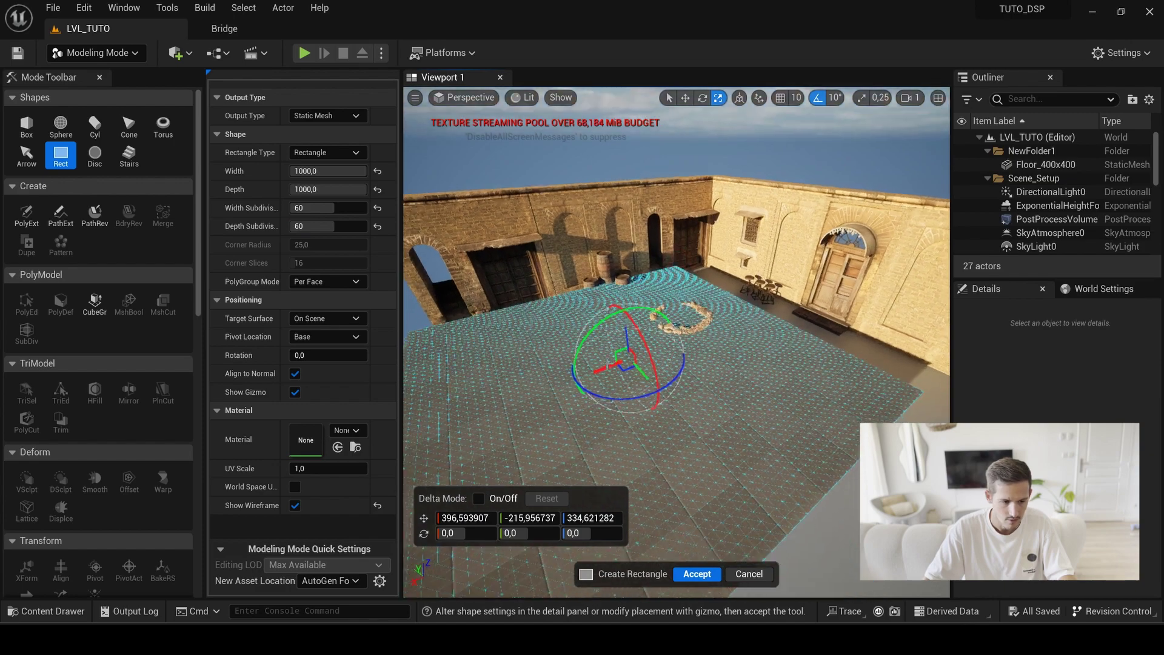
left_click_drag(600, 370, 685, 328)
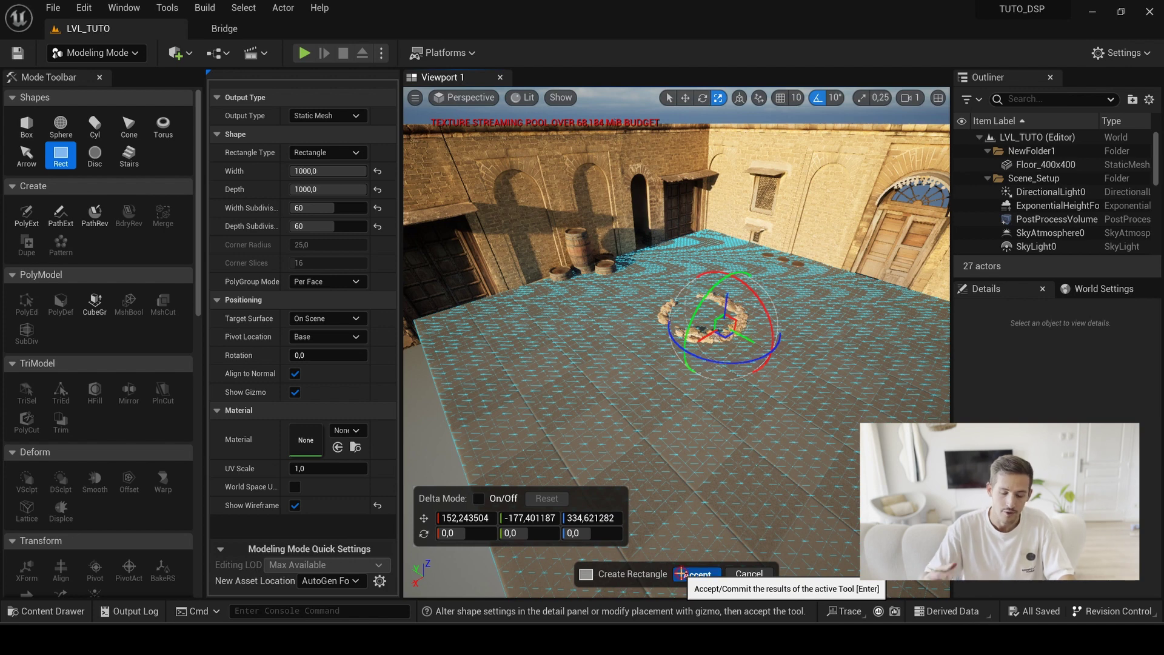
left_click(681, 573)
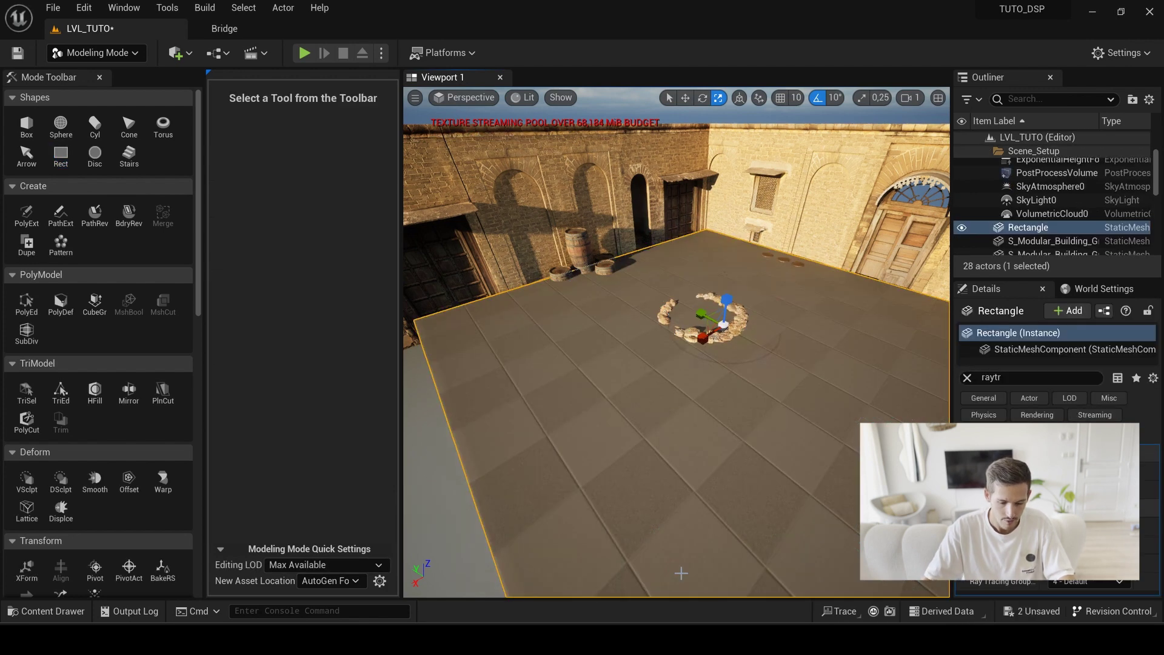
- Return to Selection Mode and save the level with the new floor rectangle
left_click(95, 50)
left_click(100, 71)
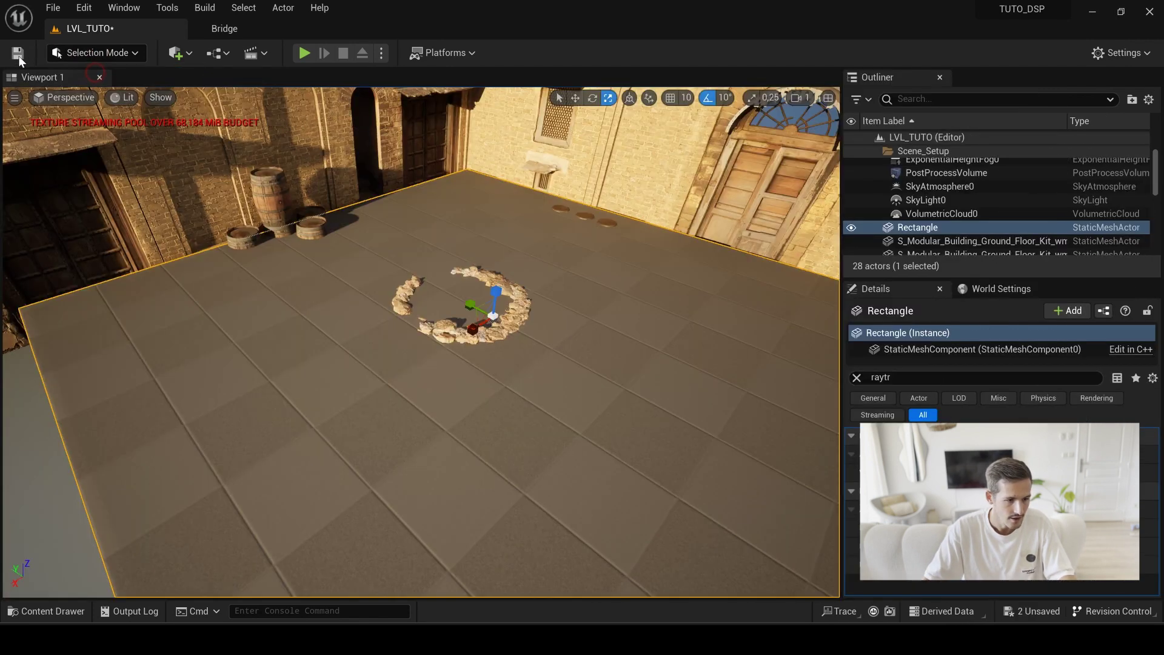
key("ctrl+s")
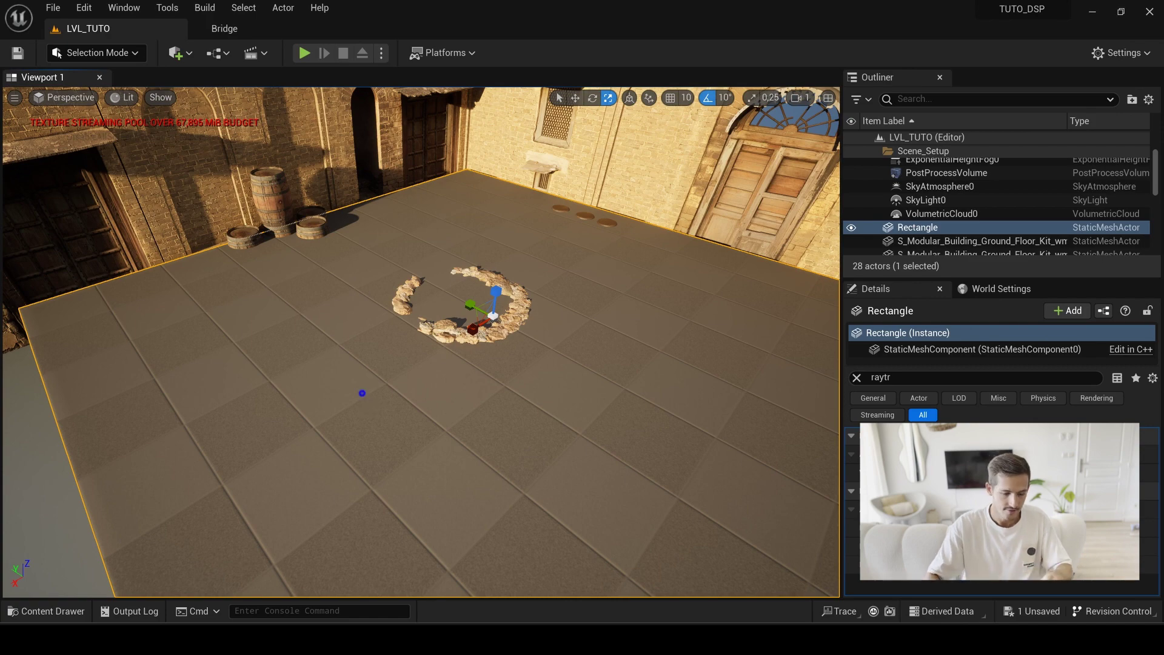
- Apply the MI_Gravel_Ground_xdusfjy_4K material to the courtyard floor rectangle
key("w")
key("ctrl+space")
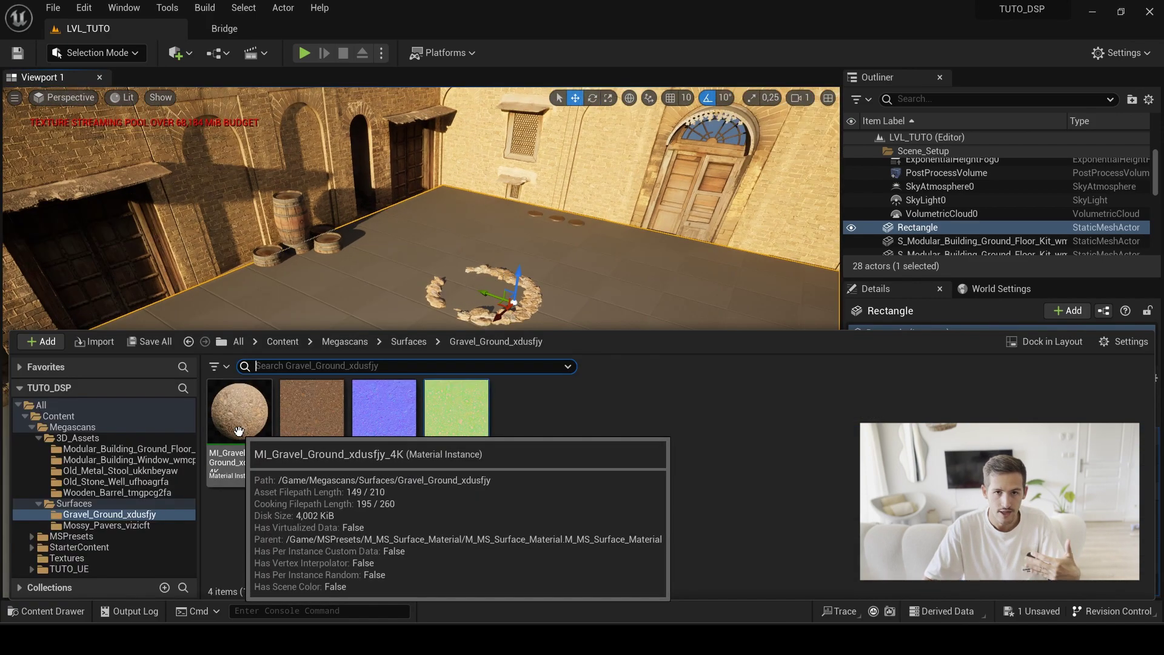
left_click_drag(248, 435, 339, 301)
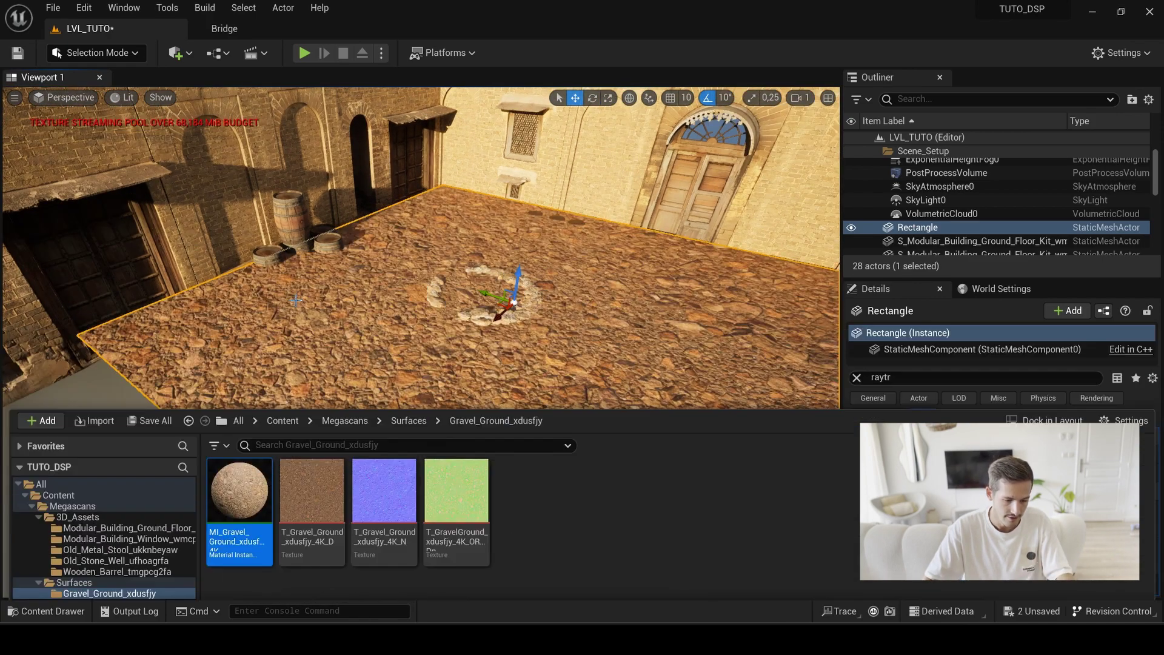
- Examine the gravel material on the courtyard floor rectangle from closer up
key("w")
right_click_drag(338, 300, 335, 318)
key("a")
right_click_drag(527, 408, 493, 427)
key("s")
key("d")
key("a")
key("w")
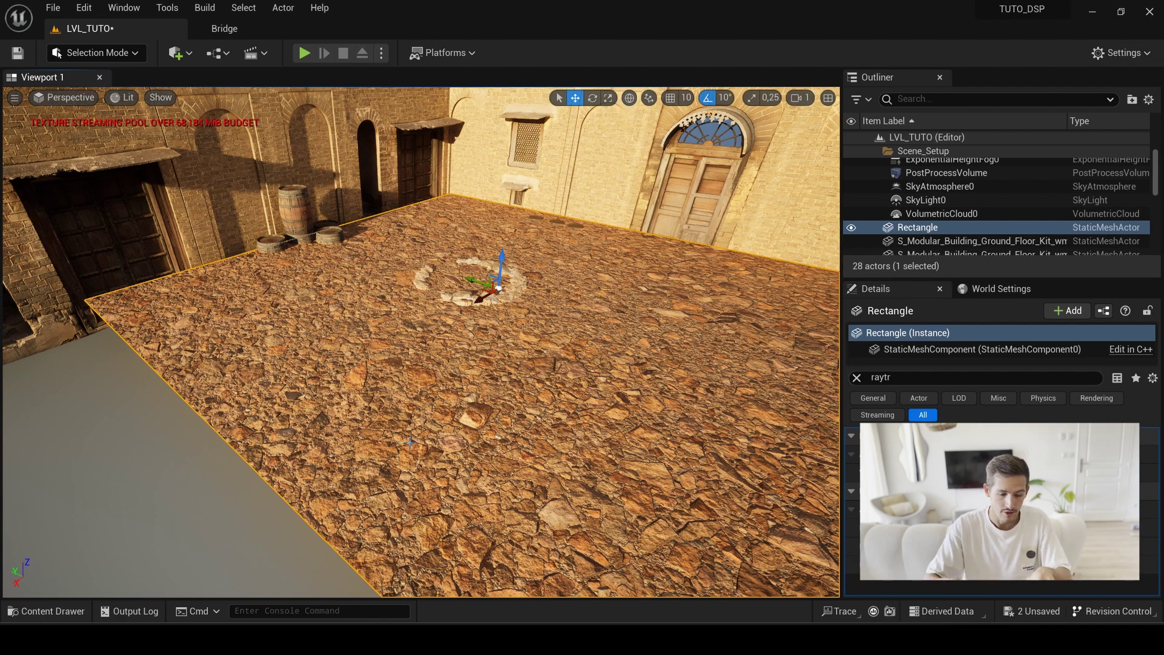
- Switch to Modeling Mode and start the Displace tool on the courtyard floor rectangle
left_click(130, 52)
left_click(114, 131)
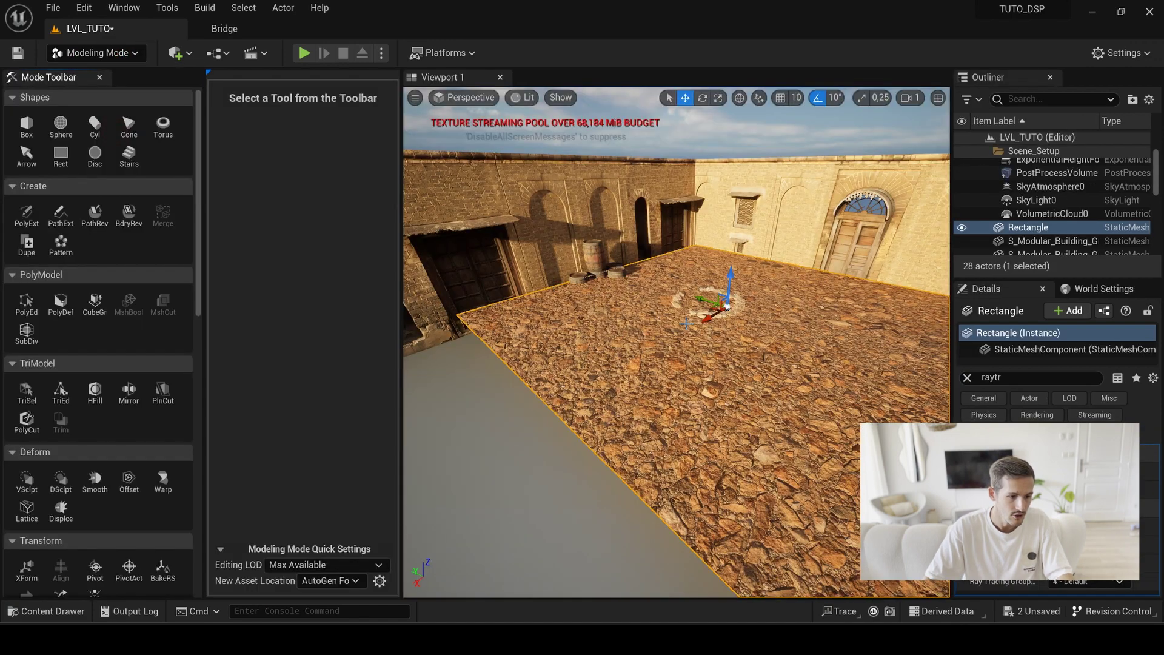
key("d")
right_click_drag(729, 350, 730, 350)
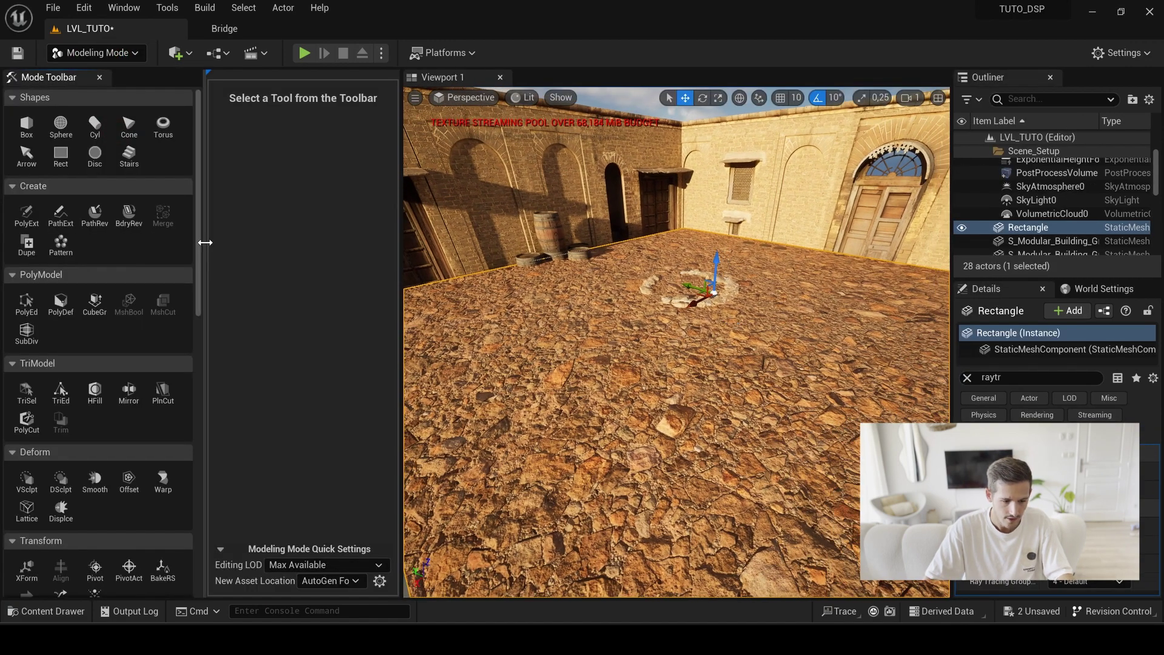
left_click_drag(205, 243, 228, 248)
scroll(156, 440, "down", 2)
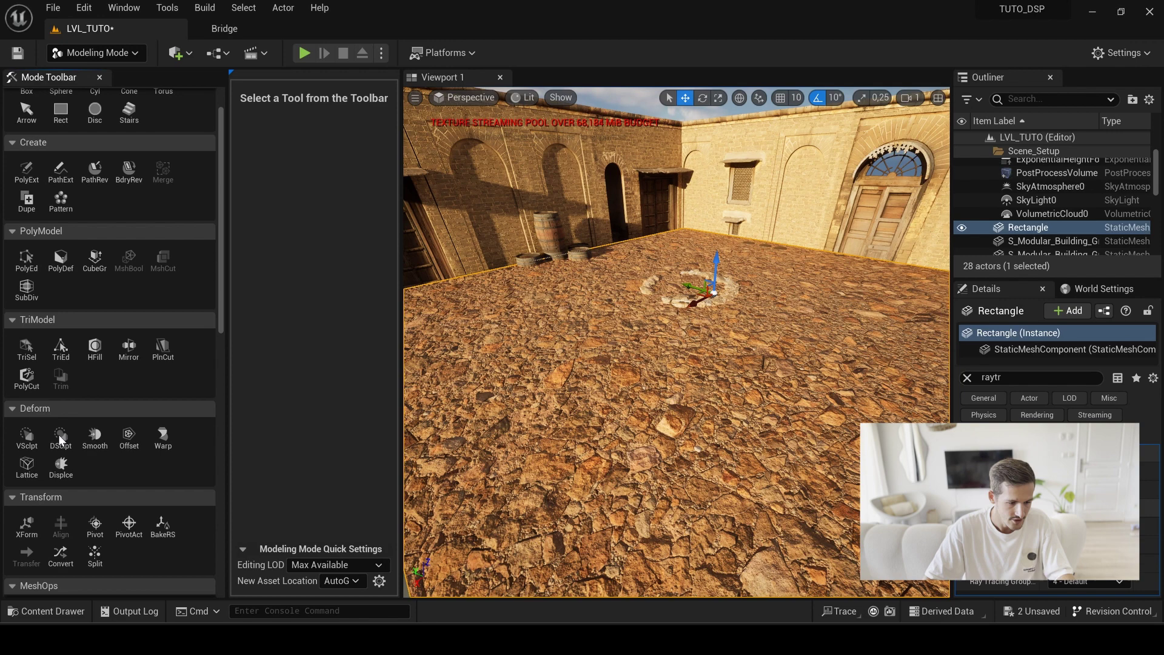
left_click(61, 467)
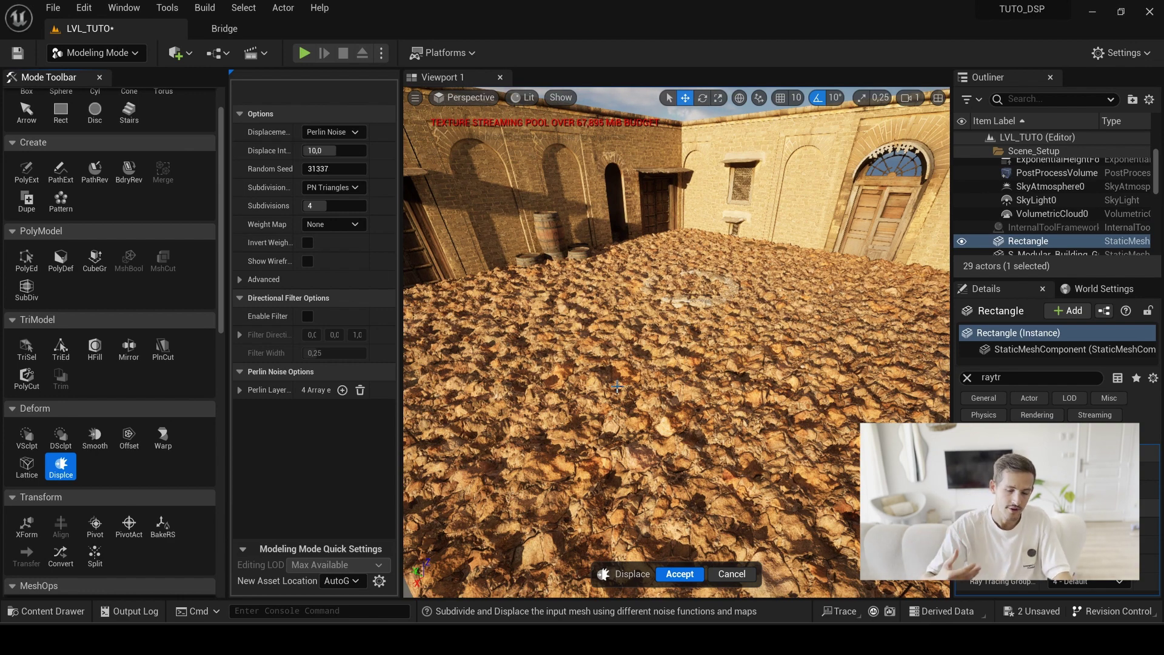
mouse_move(616, 391)
right_mouse_down()
mouse_move(613, 364)
mouse_move(616, 391)
right_mouse_up()
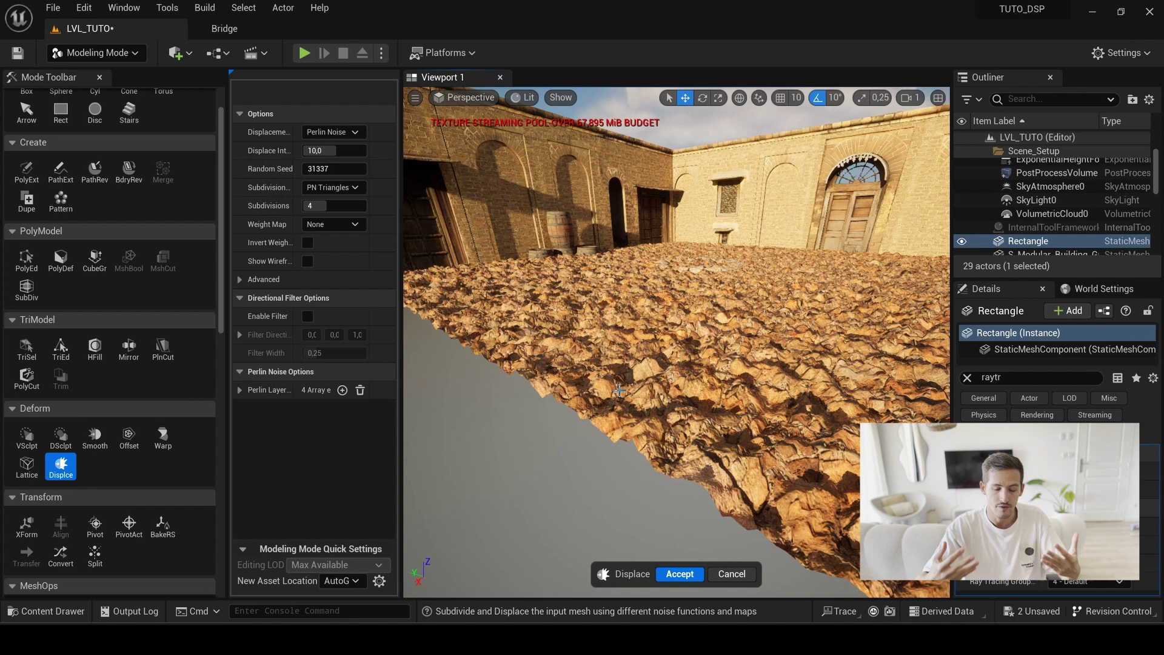
- Set the displacement type to Texture2D Map and assign the packed T_GravelGround_xdusfjy_4K texture as the displacement map
key("ctrl+space")
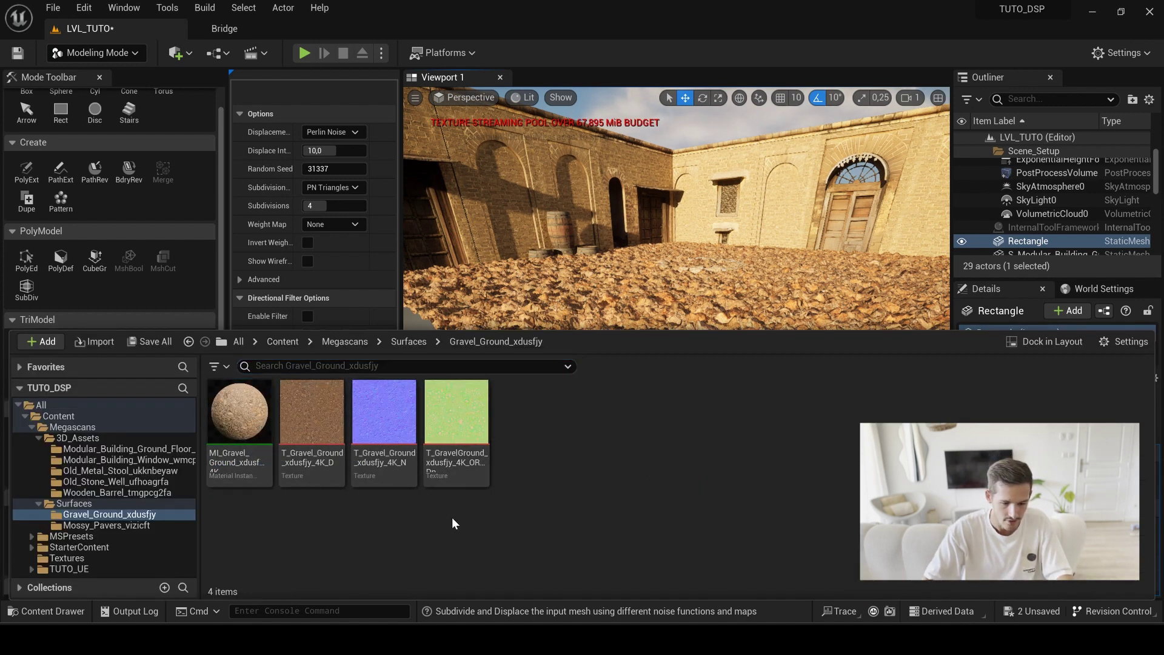
left_click(456, 420)
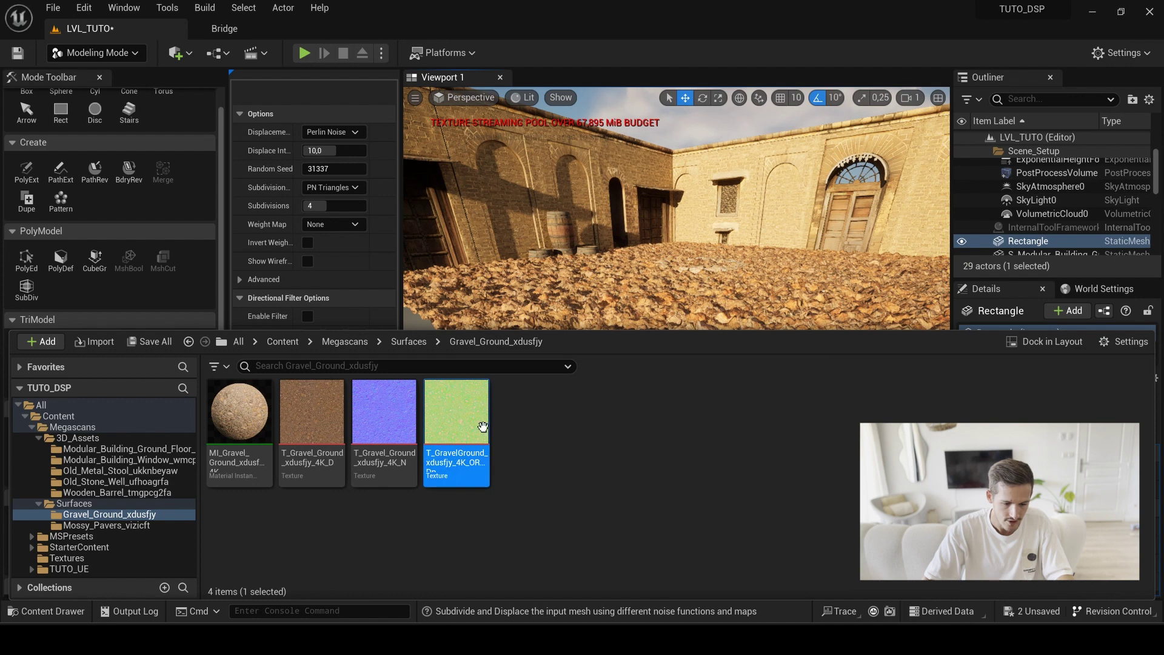
key("ctrl+space")
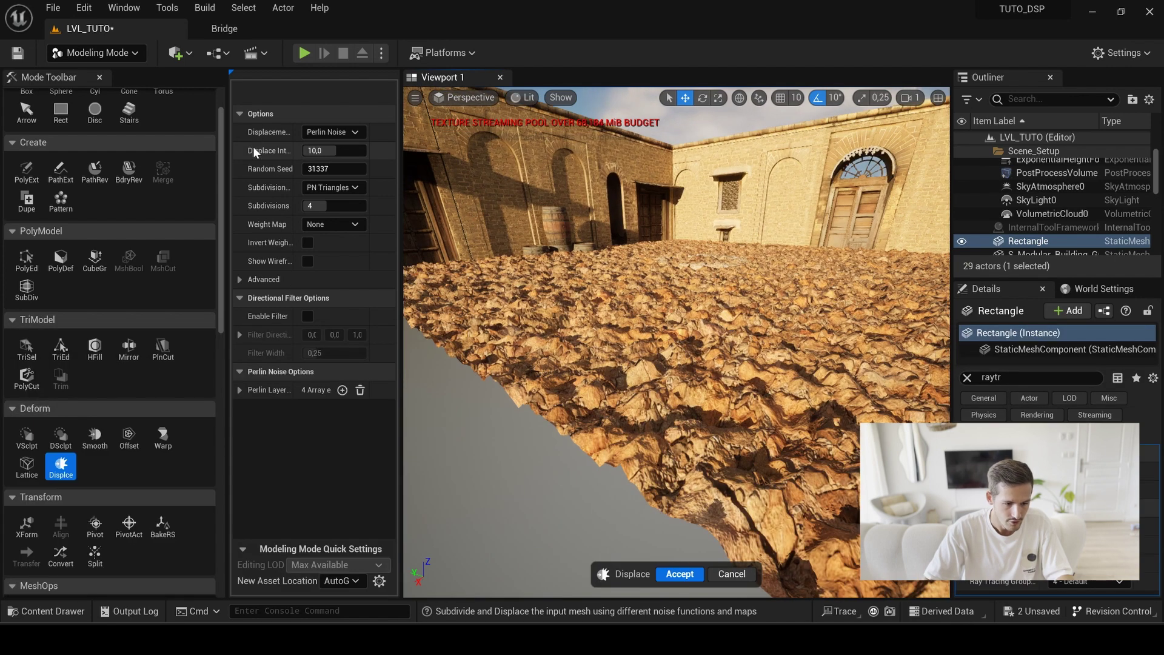
left_click(309, 132)
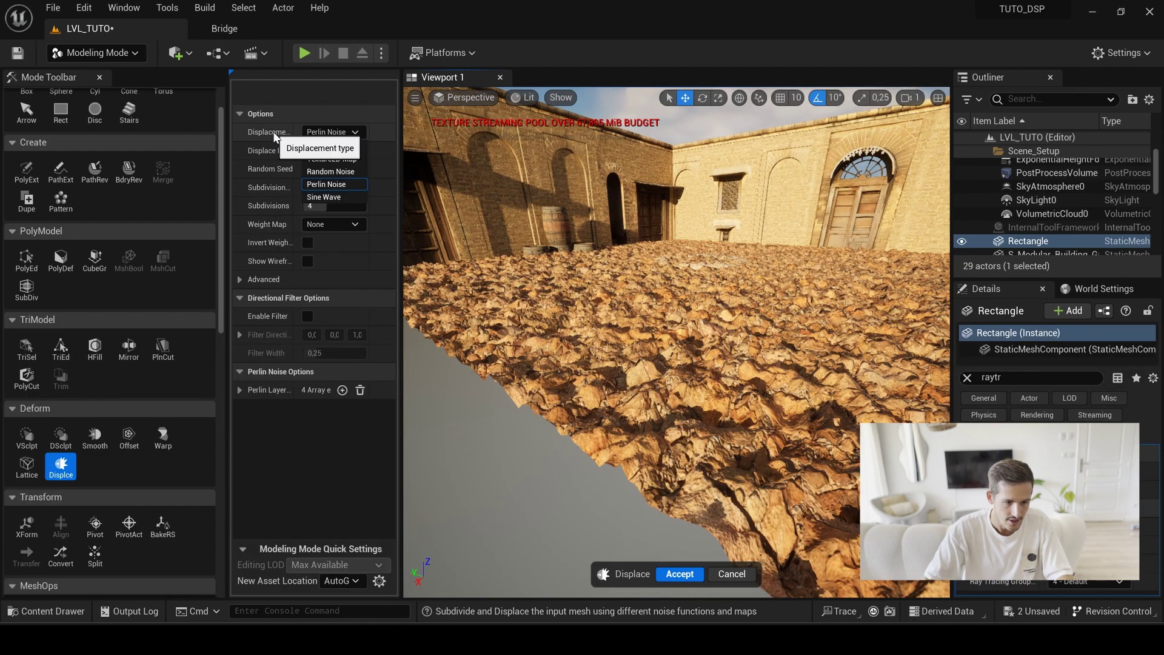
left_click(339, 159)
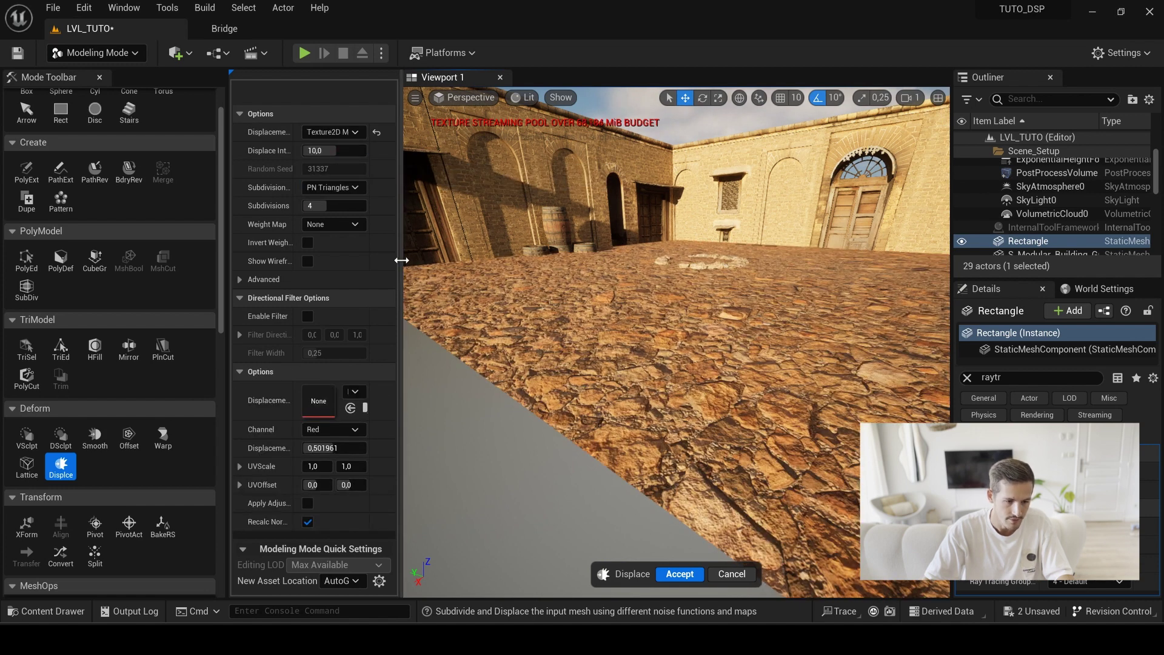
left_click_drag(400, 260, 424, 411)
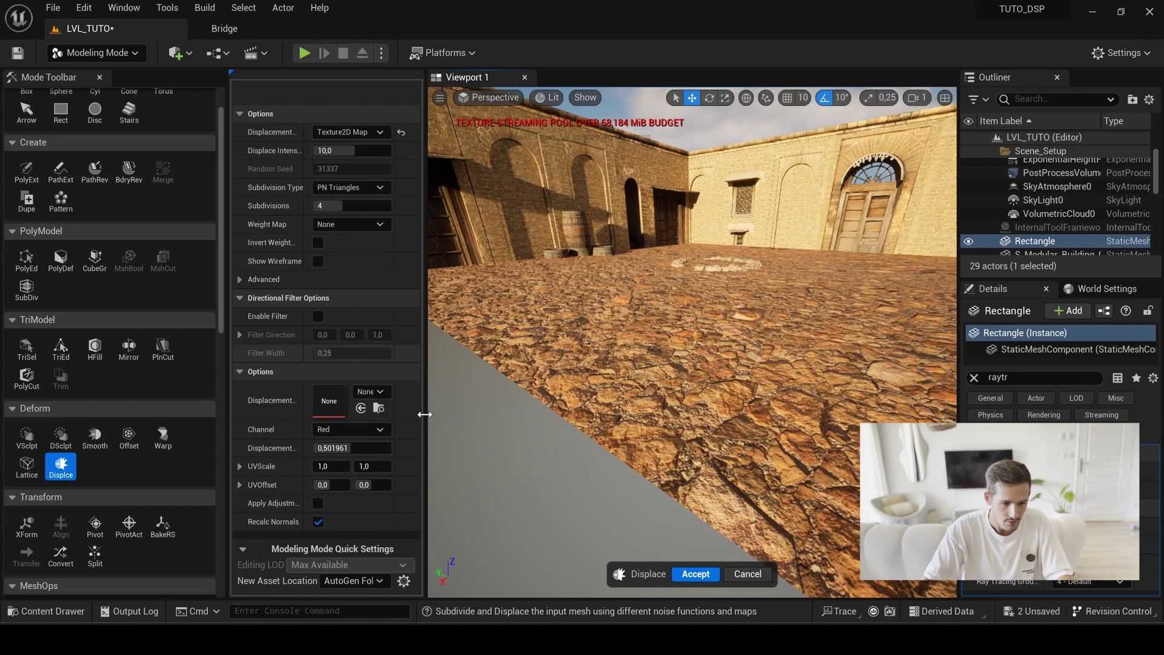
left_click(362, 410)
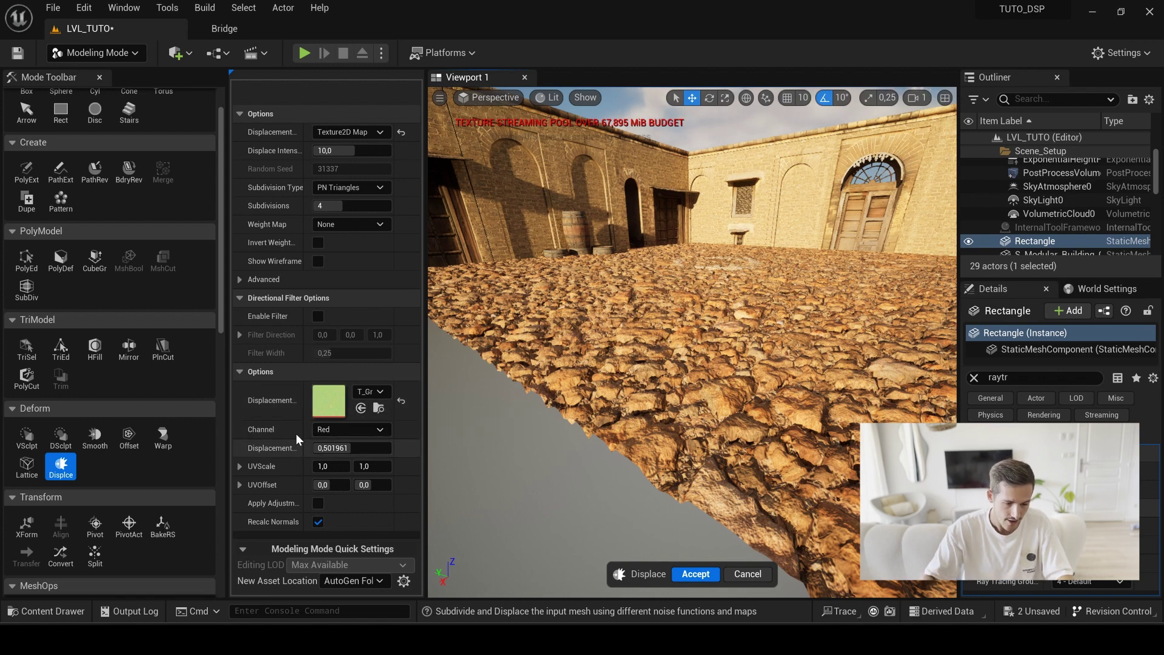
- Set the displacement channel to Blue and check the T_GravelGround texture with only its blue channel shown
left_click(352, 432)
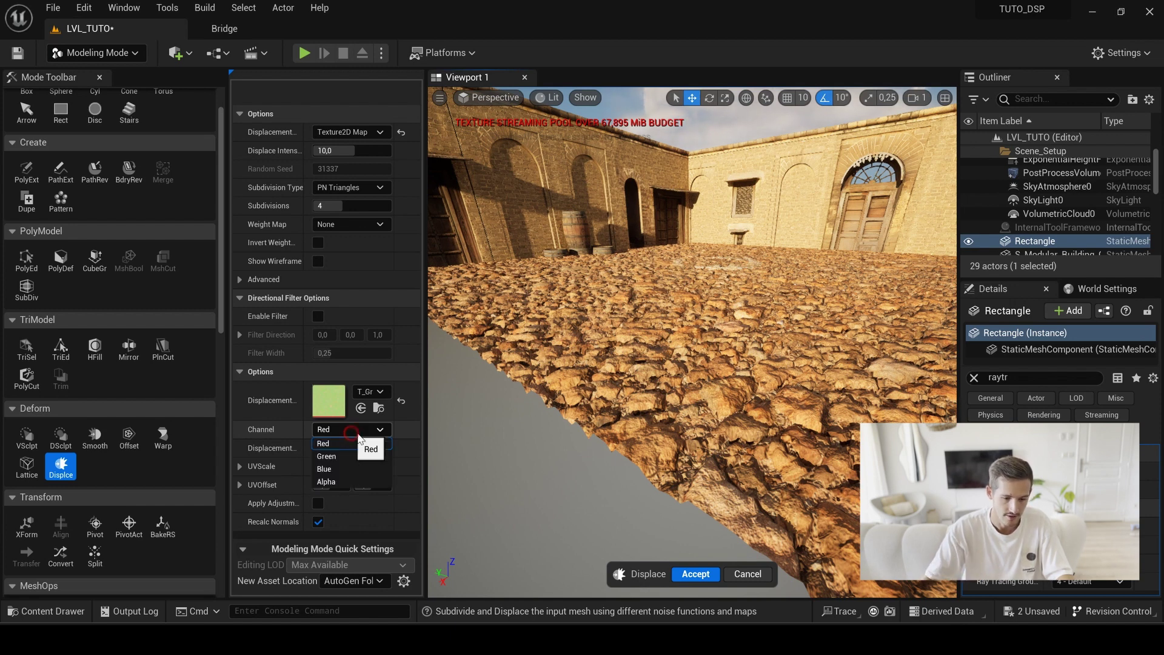
left_click(324, 469)
left_click(379, 408)
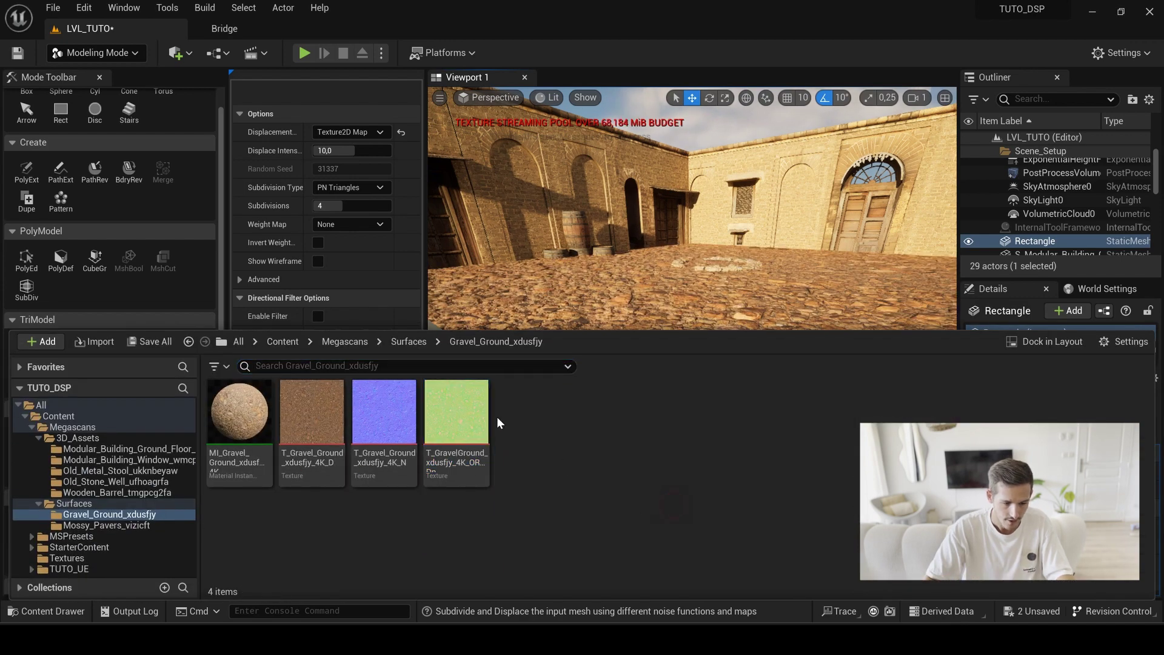
double_click(467, 422)
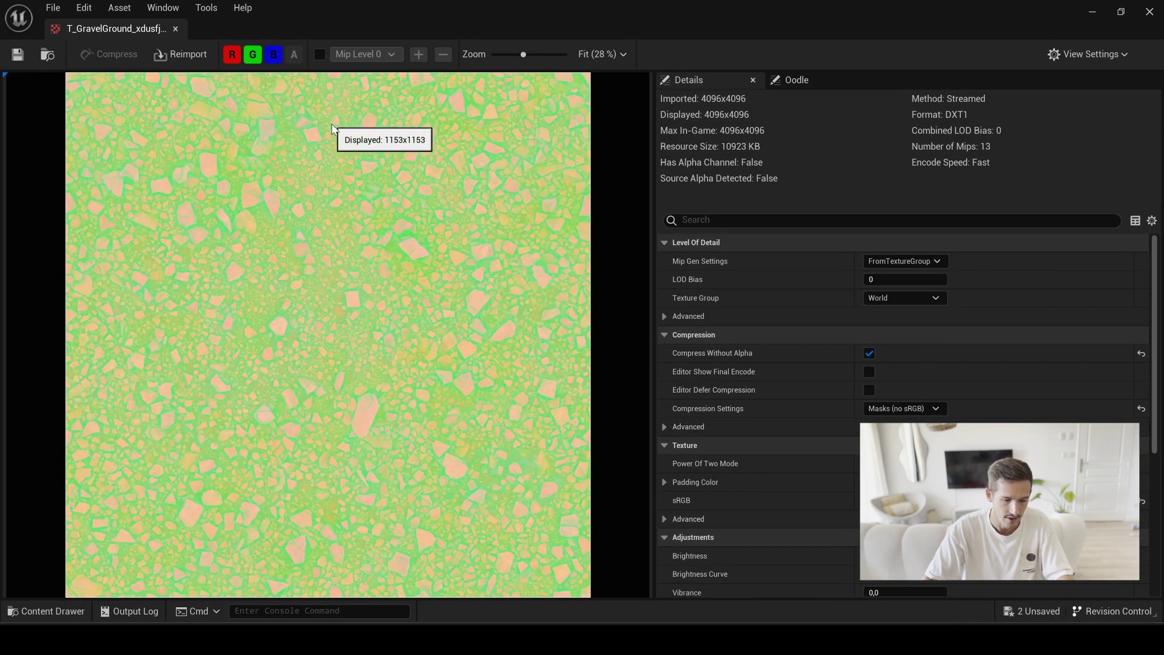
left_click(253, 54)
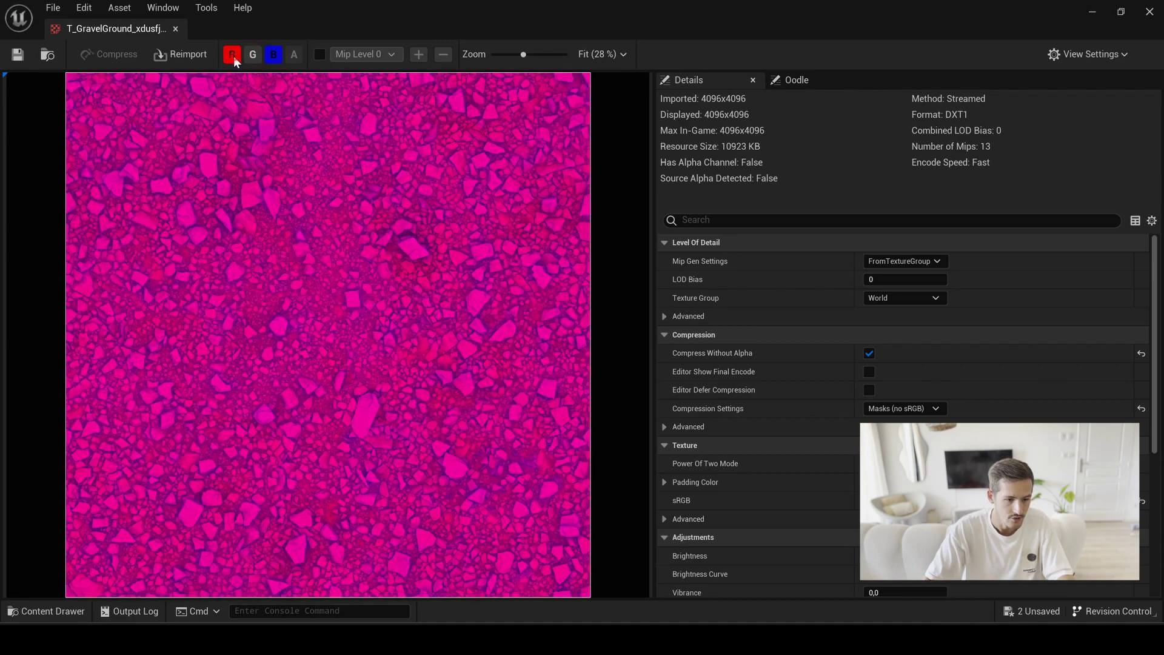
left_click(232, 54)
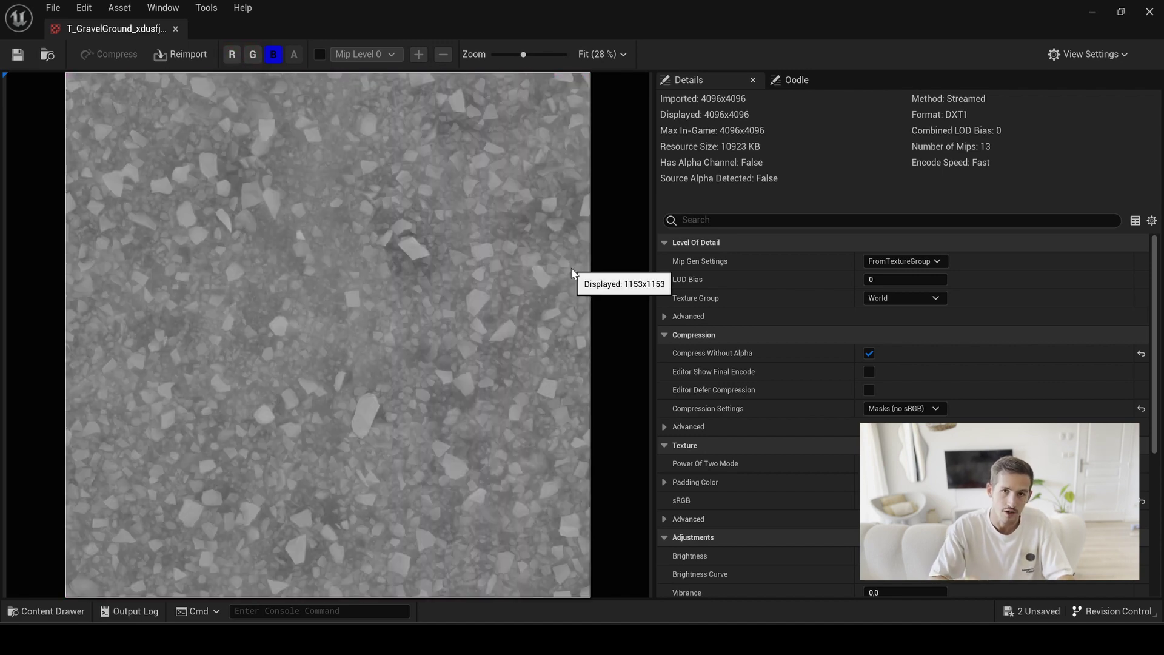
left_click(176, 28)
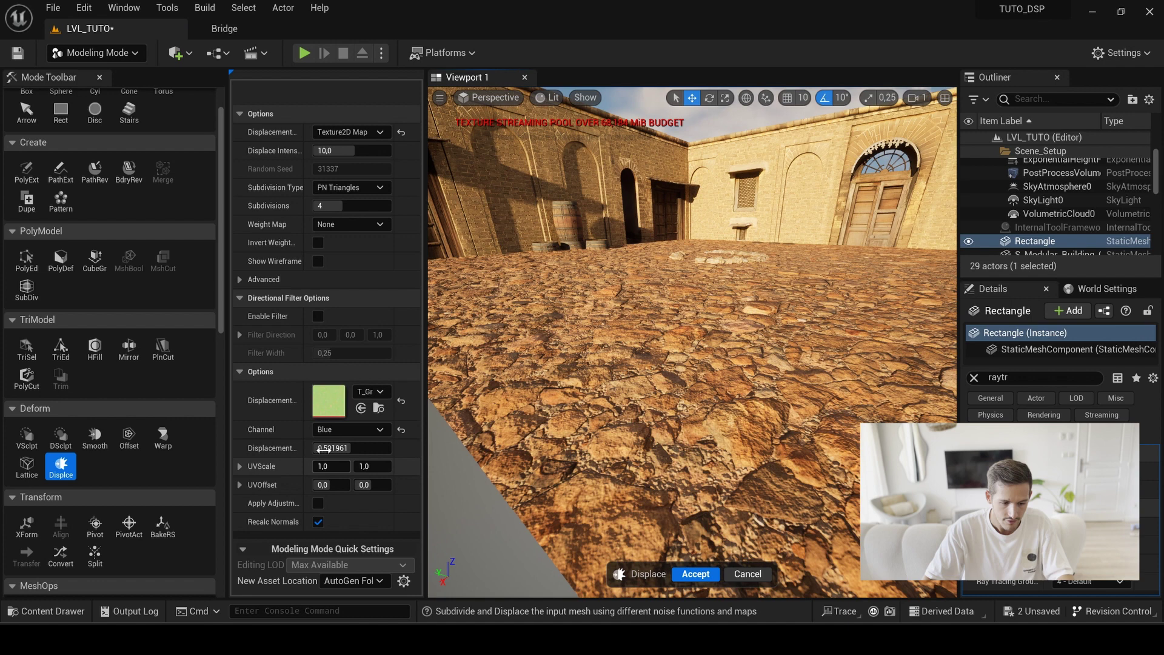
- Raise the Displace Intensity slightly and check the relief on the gravel floor
left_click(347, 148)
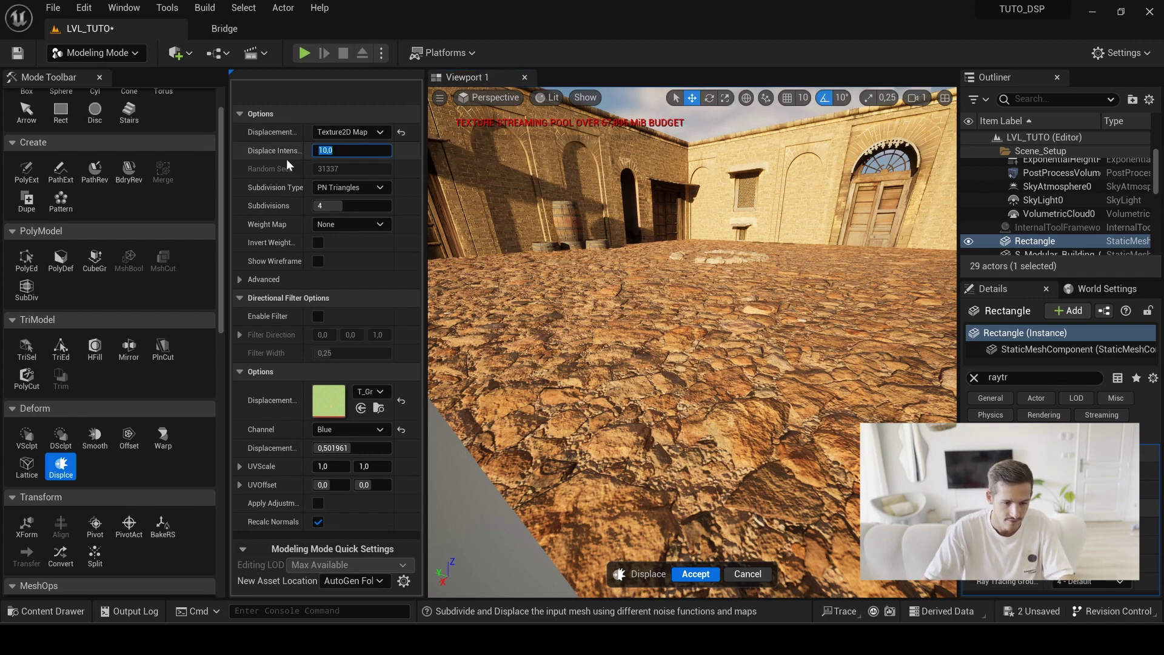
left_click(290, 151)
left_click_drag(340, 150, 351, 150)
key("w")
right_click_drag(691, 316, 677, 342)
key("d")
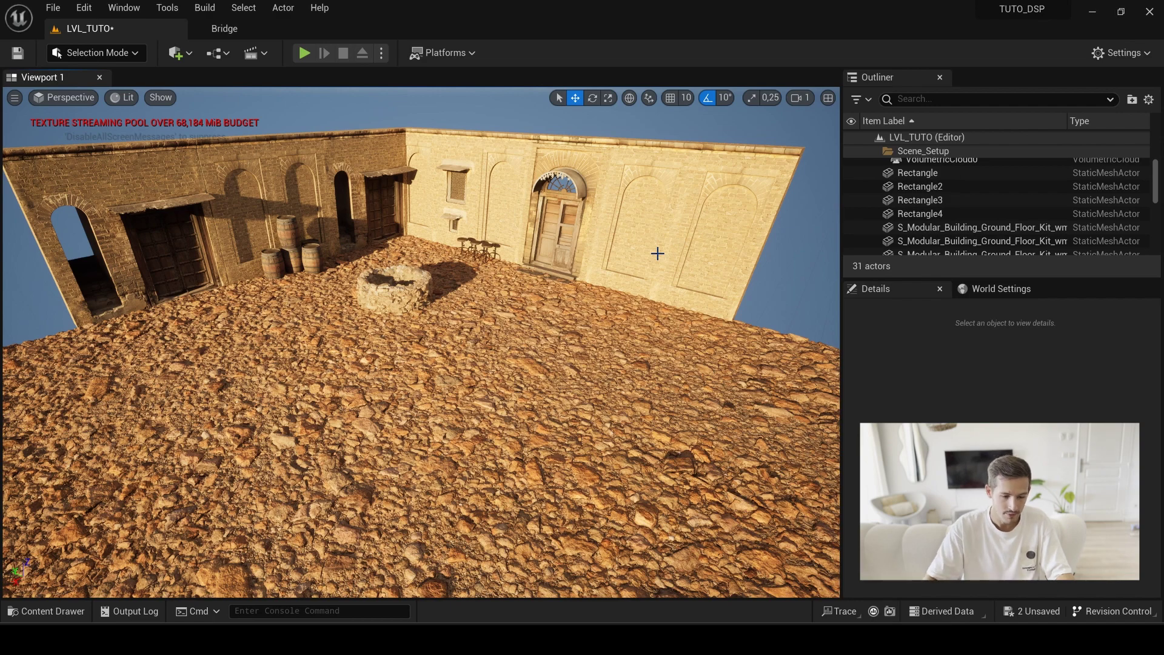
- Select the Rectangle2 gravel floor tile in front of the well
right_click_drag(657, 254, 657, 253)
key("w")
key("q")
right_click_drag(441, 238, 479, 238)
left_click(441, 237)
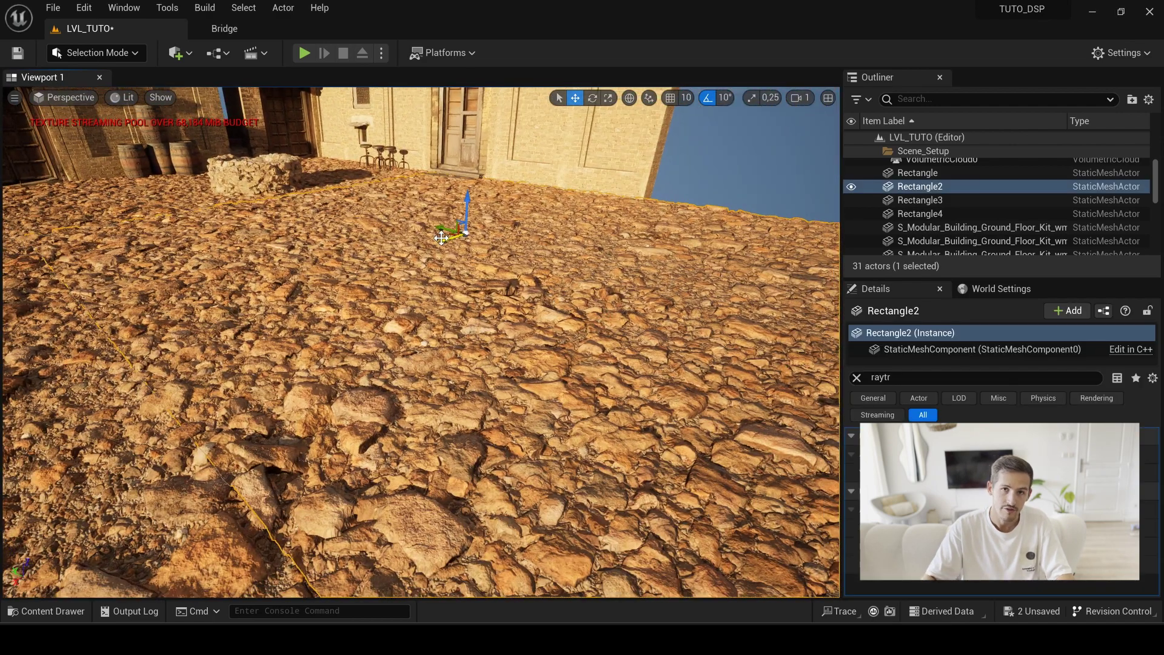
- Examine the mesh density of the displaced floor in Wireframe view, then return to Lit view
left_click(122, 98)
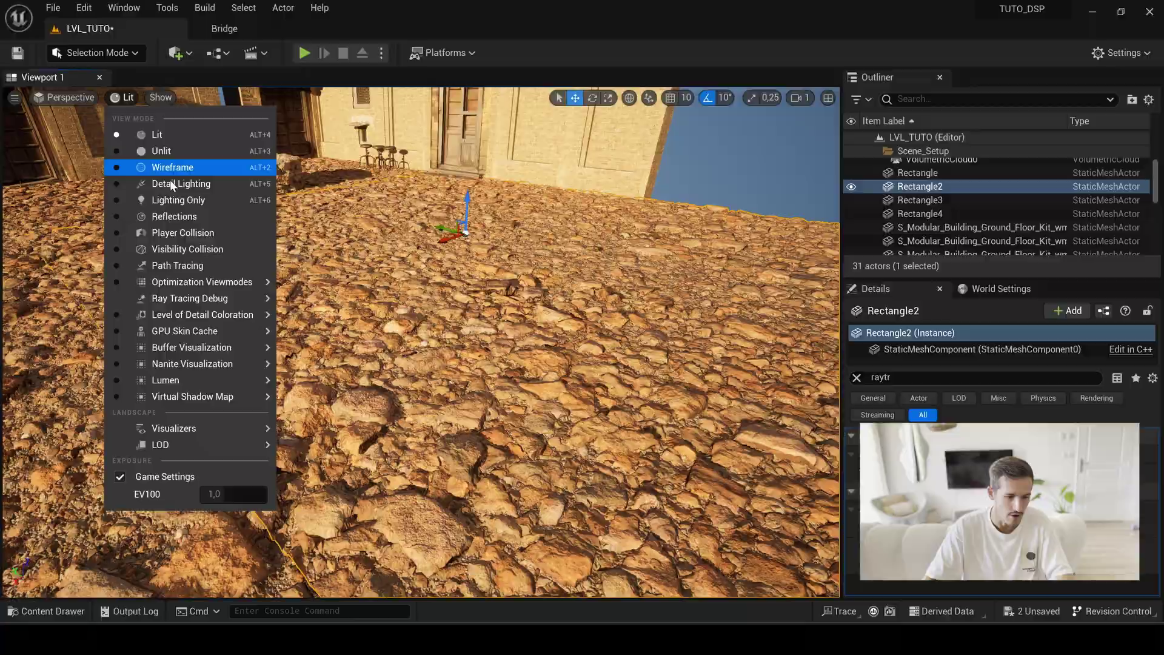
left_click(152, 170)
key("e")
right_click_drag(523, 353, 471, 354)
key("d")
key("w")
key("s")
key("a")
key("w")
key("d")
left_click(137, 98)
left_click(152, 134)
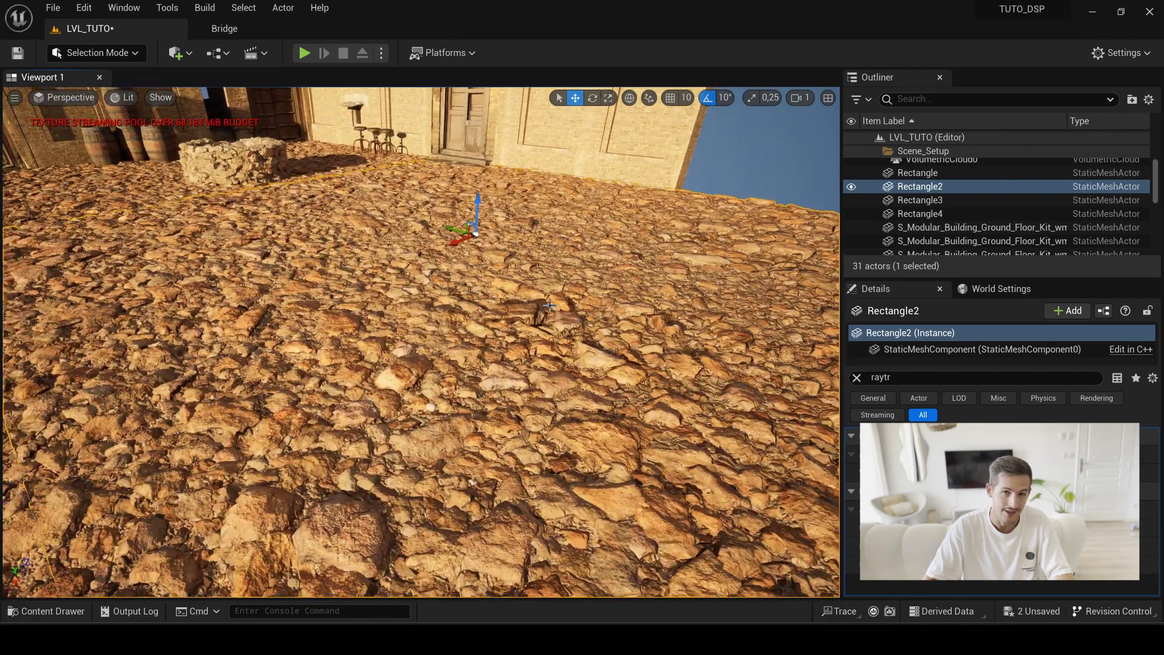
- Reselect the Rectangle2 floor tile, open its static mesh asset for editing and go to its Nanite settings
scroll(569, 307, "down", 3)
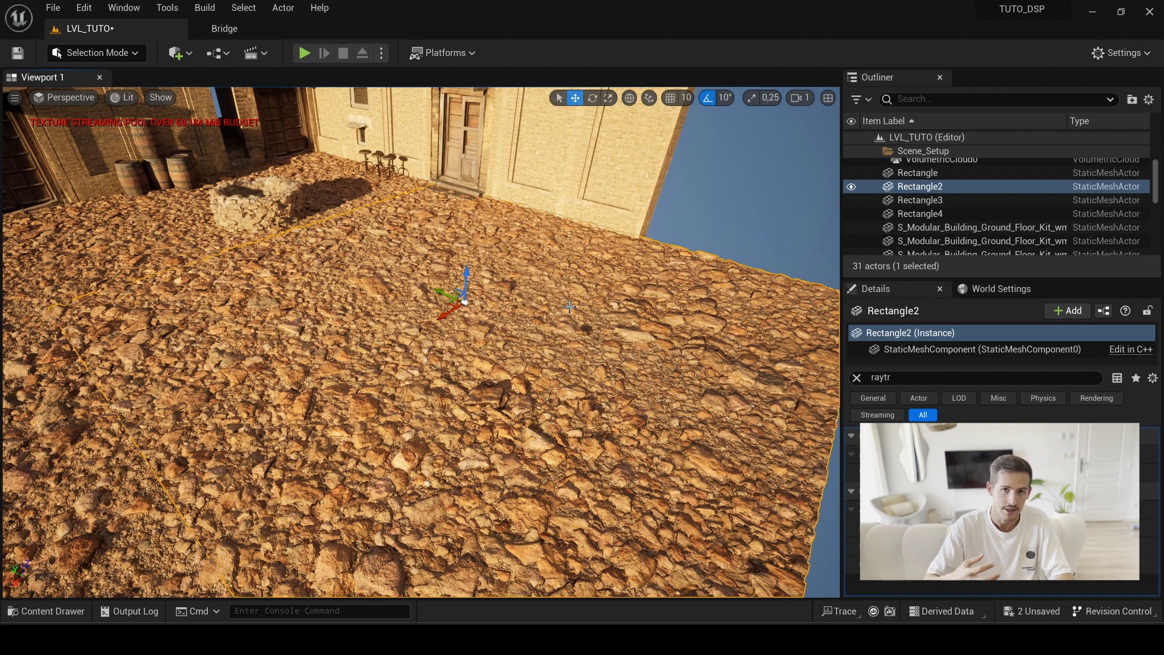
right_click_drag(697, 363, 710, 349)
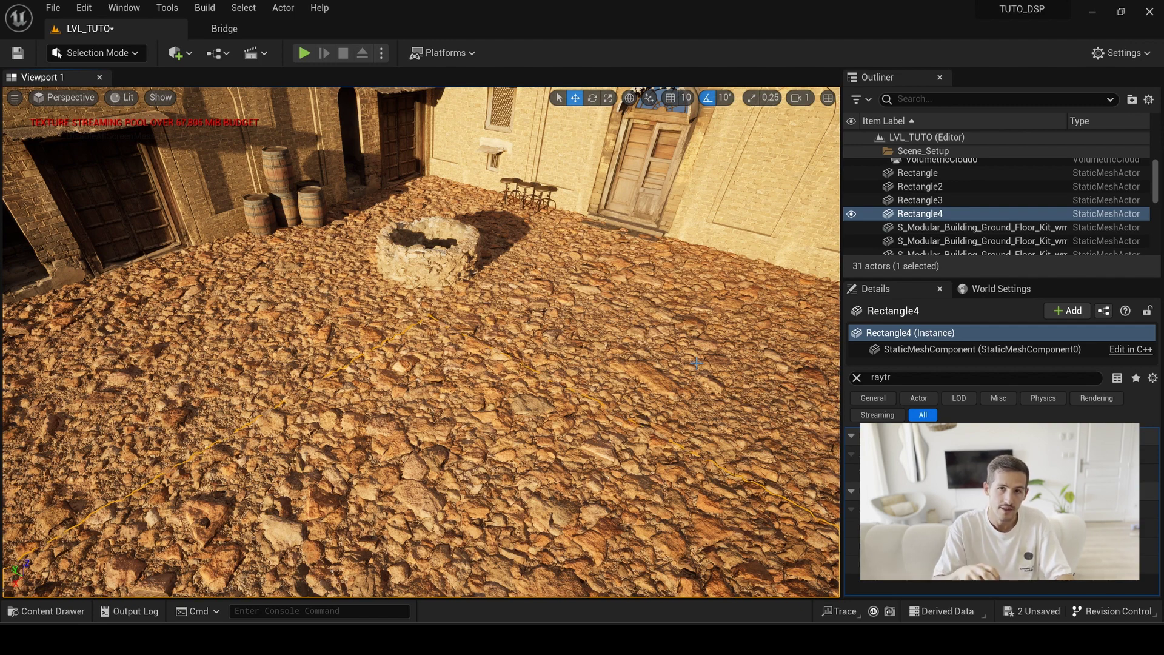
right_click_drag(696, 362, 570, 347)
left_click(610, 371)
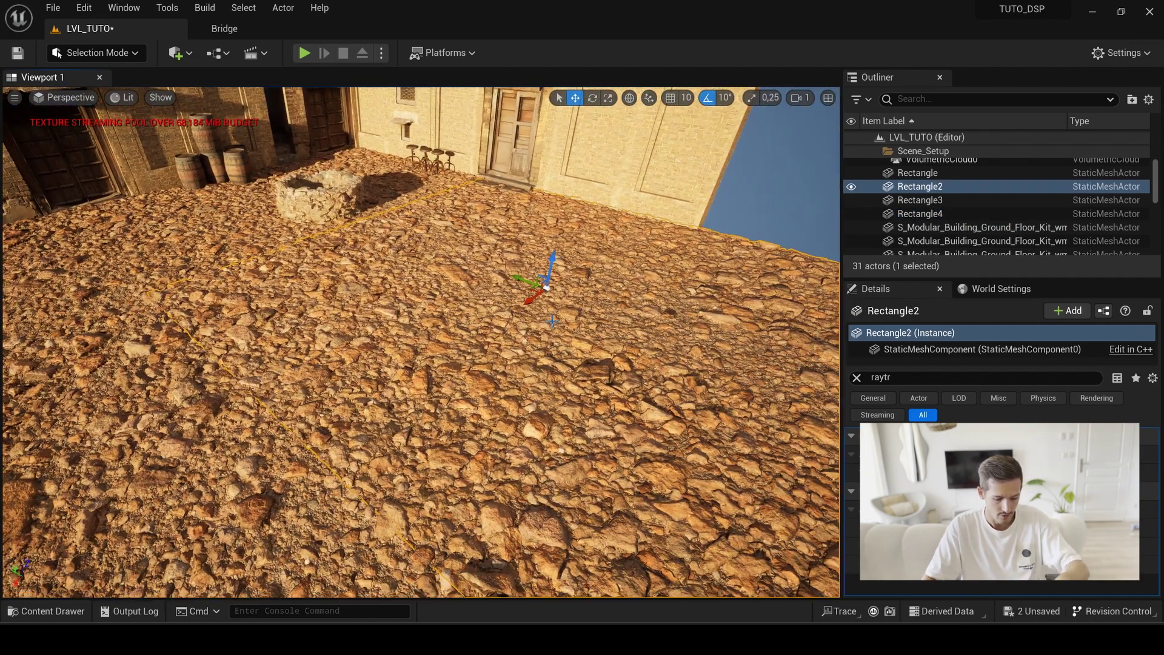
double_click(552, 320)
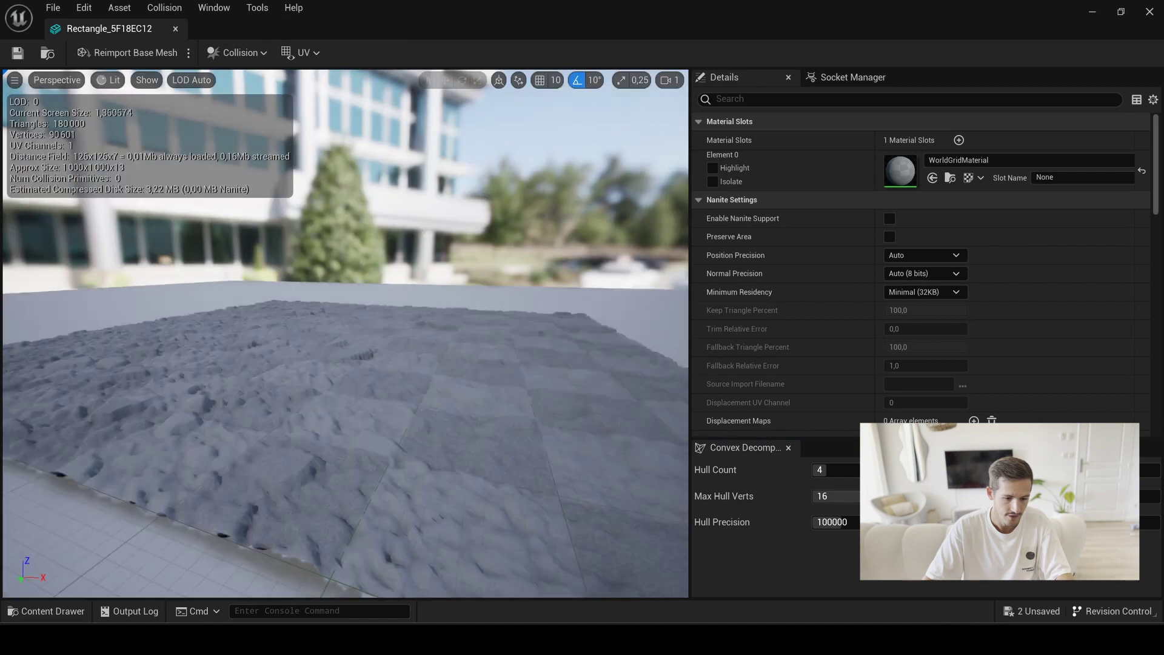
left_click_drag(492, 310, 479, 350)
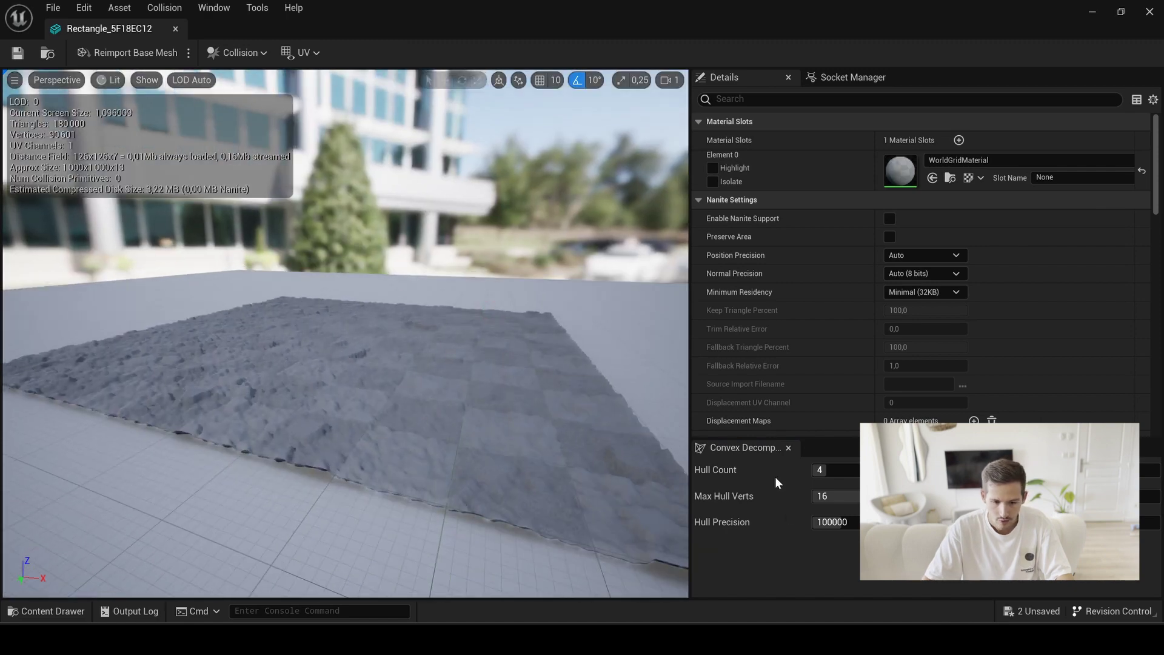
scroll(766, 293, "down", 3)
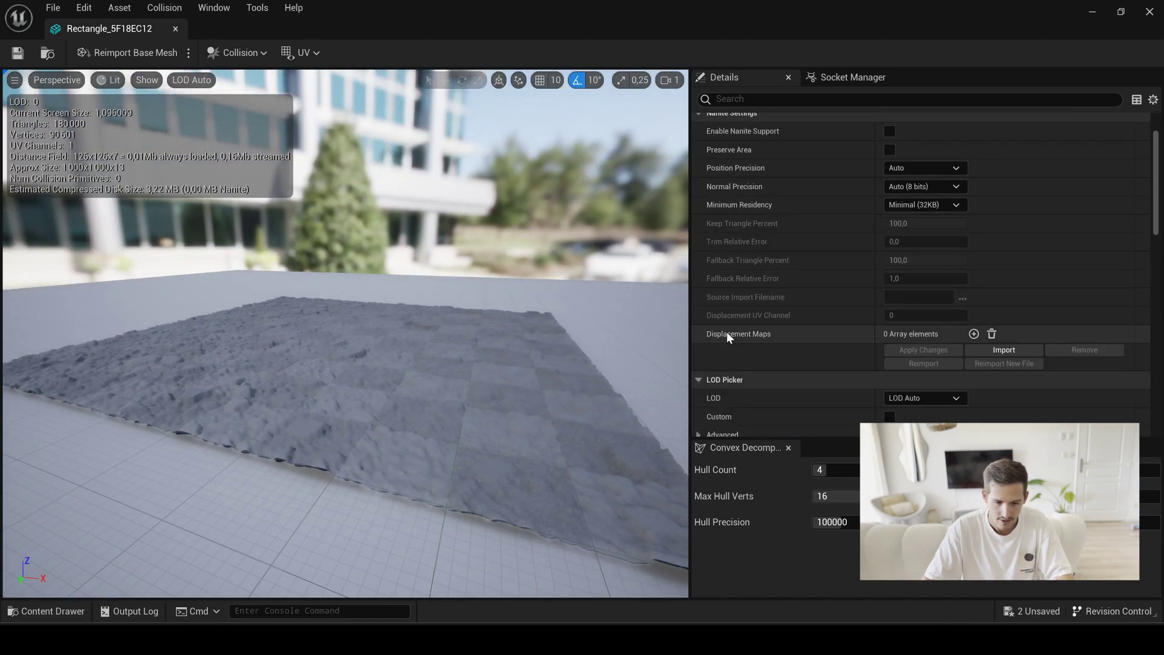